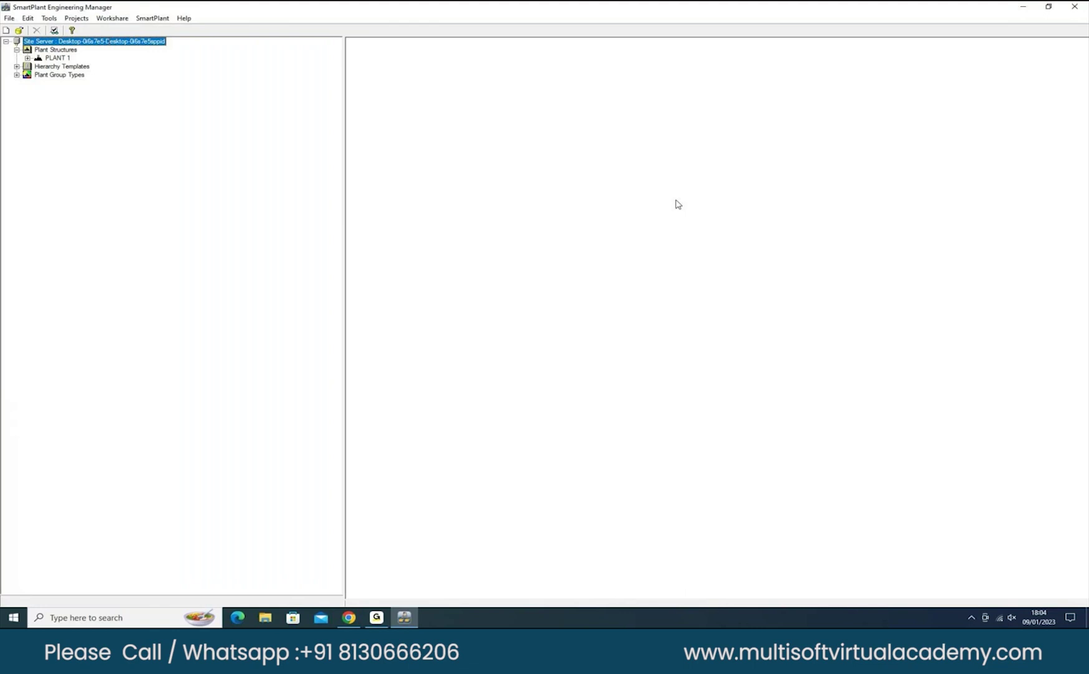
# - Expand Hierarchy Templates, Plant Group Types, Hierarchies 1 and 2, and PLANT 1 in the tree
pyautogui.click(17, 74)
pyautogui.click(16, 66)
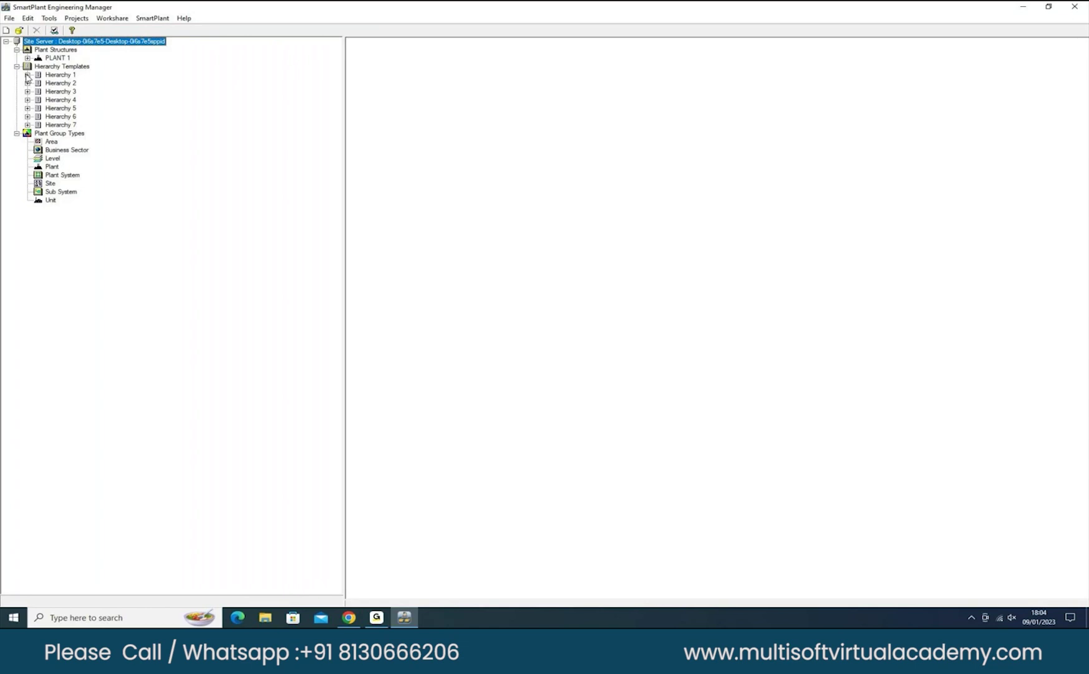
pyautogui.click(27, 74)
pyautogui.click(27, 92)
pyautogui.click(55, 50)
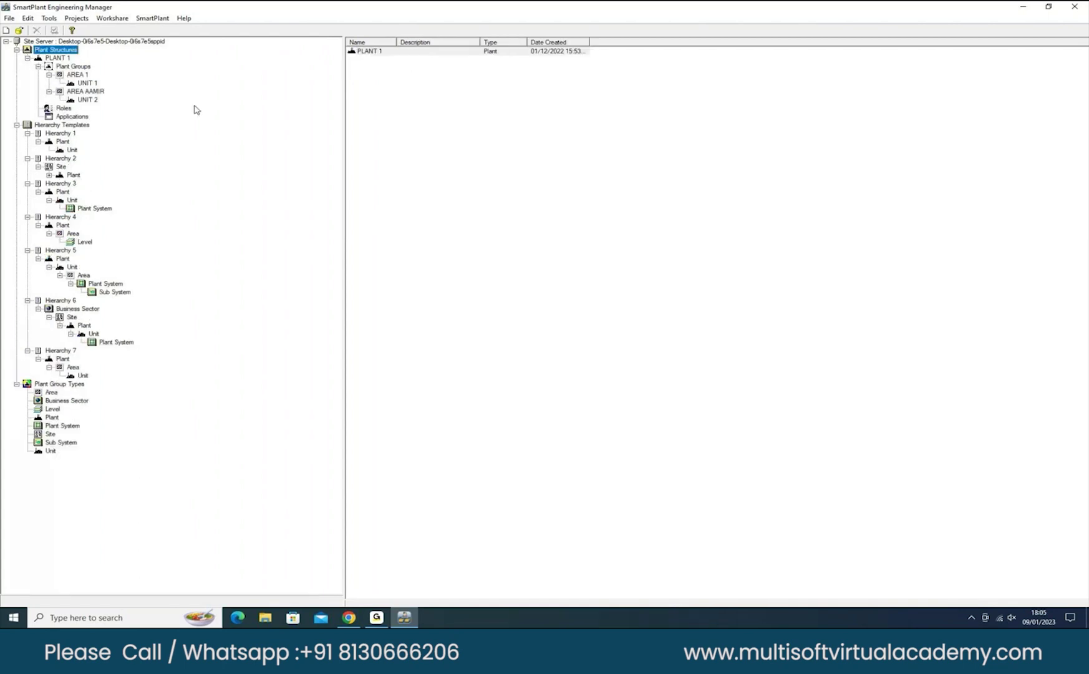
# - Launch Drawing Manager from the Intergraph SmartPlant P&ID program group
pyautogui.press('super')
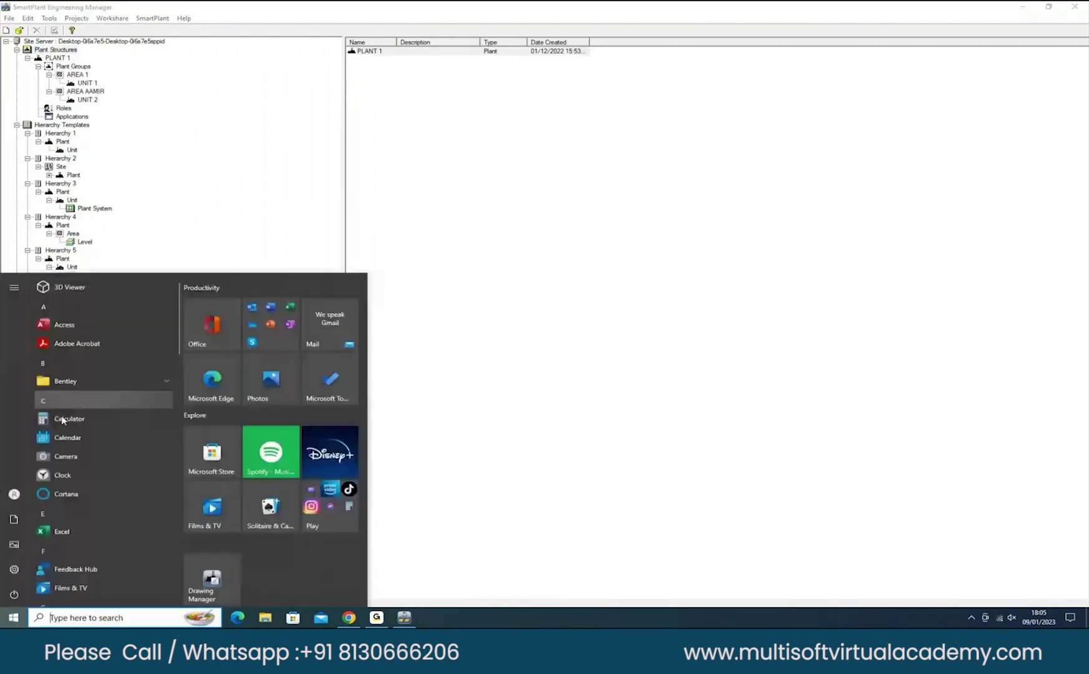
pyautogui.scroll(-5, 103, 450)
pyautogui.click(95, 374)
pyautogui.click(212, 580)
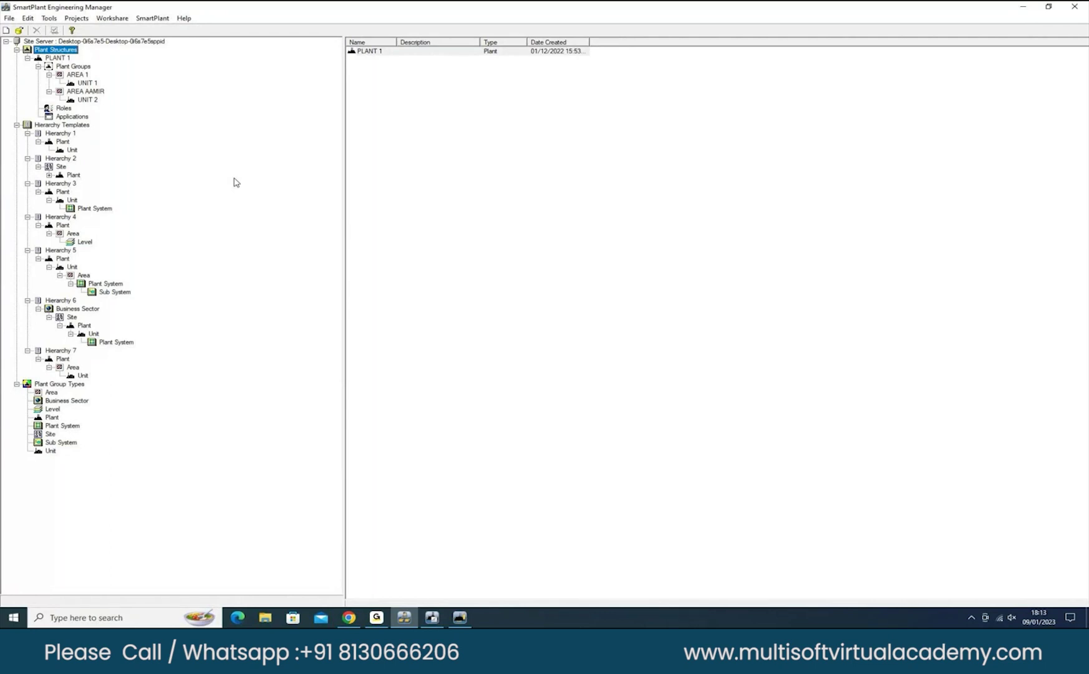
# - Expand Plant under Hierarchy 2 to reveal its Unit level
pyautogui.click(50, 175)
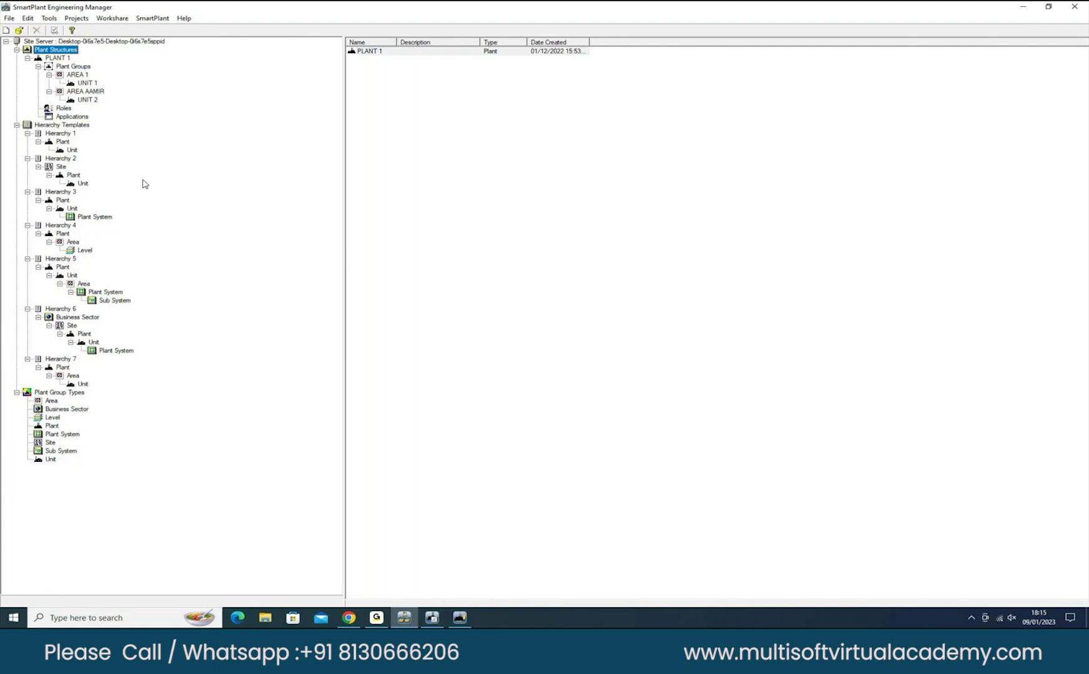
pyautogui.click(459, 617)
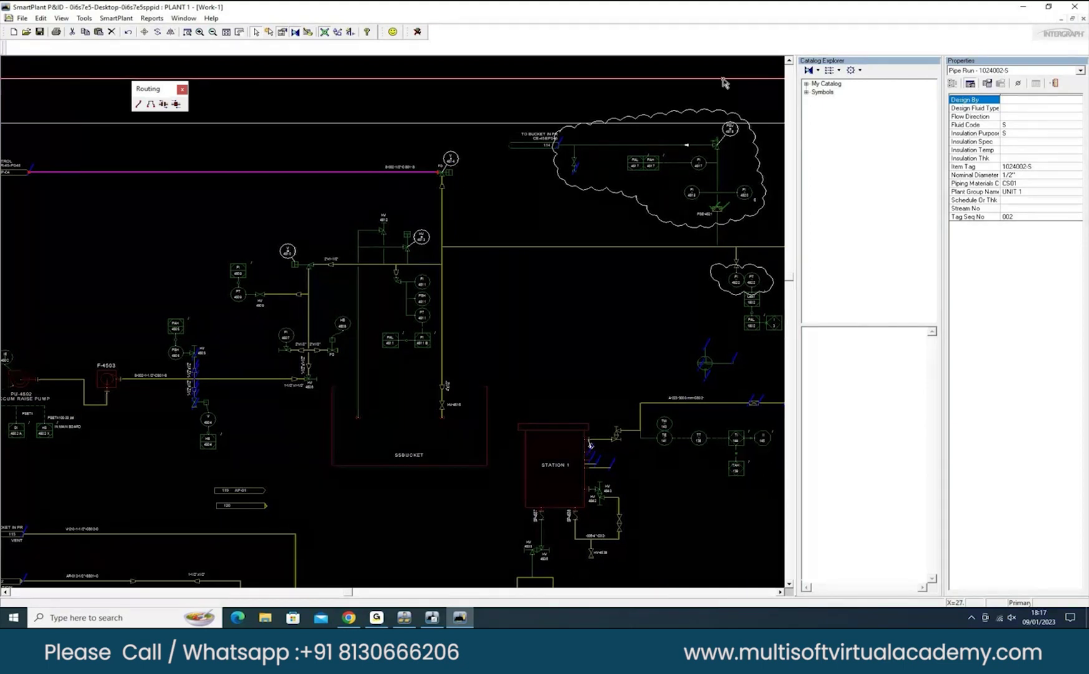
# - Show pipe run 1024002-S's properties by category, widening the panel to check Tag Seq No
pyautogui.click(976, 108)
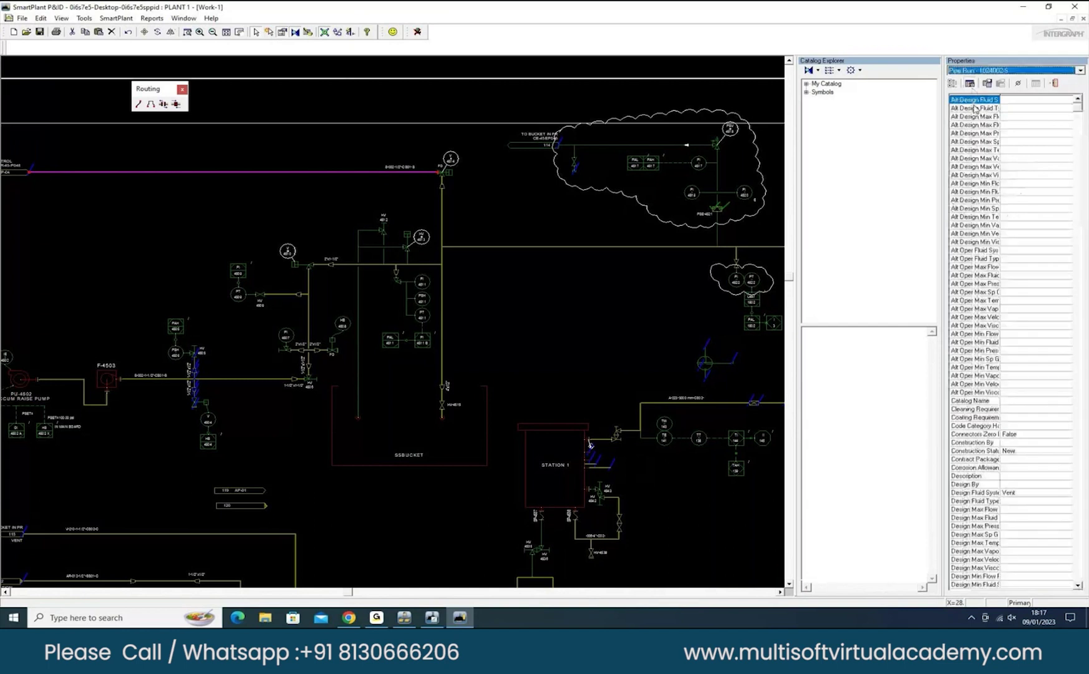
pyautogui.click(975, 84)
pyautogui.click(953, 82)
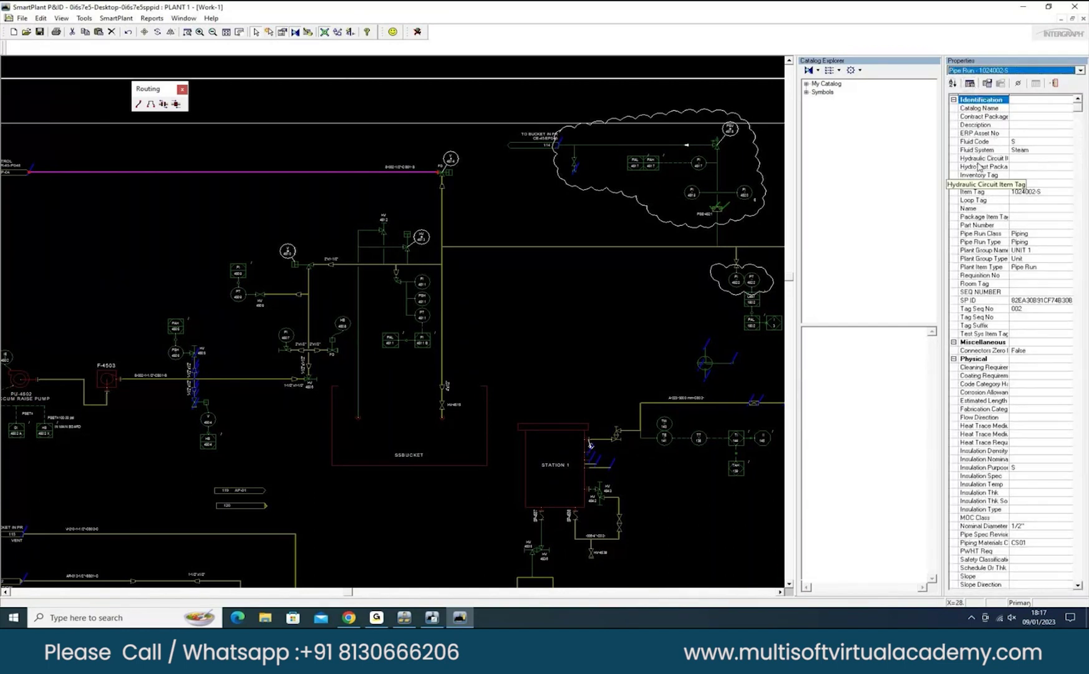
pyautogui.moveTo(942, 219); pyautogui.dragTo(895, 218)
pyautogui.scroll(-10, 978, 242)
pyautogui.scroll(-10, 976, 242)
pyautogui.scroll(5, 977, 242)
pyautogui.scroll(5, 983, 230)
pyautogui.scroll(1, 987, 213)
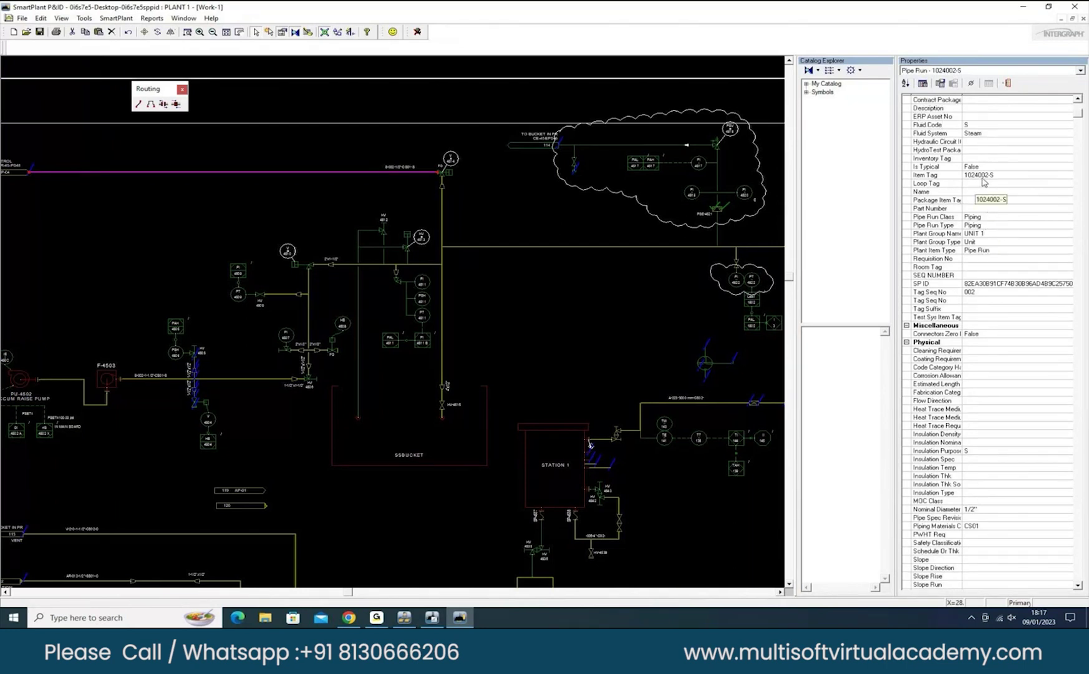
pyautogui.click(981, 294)
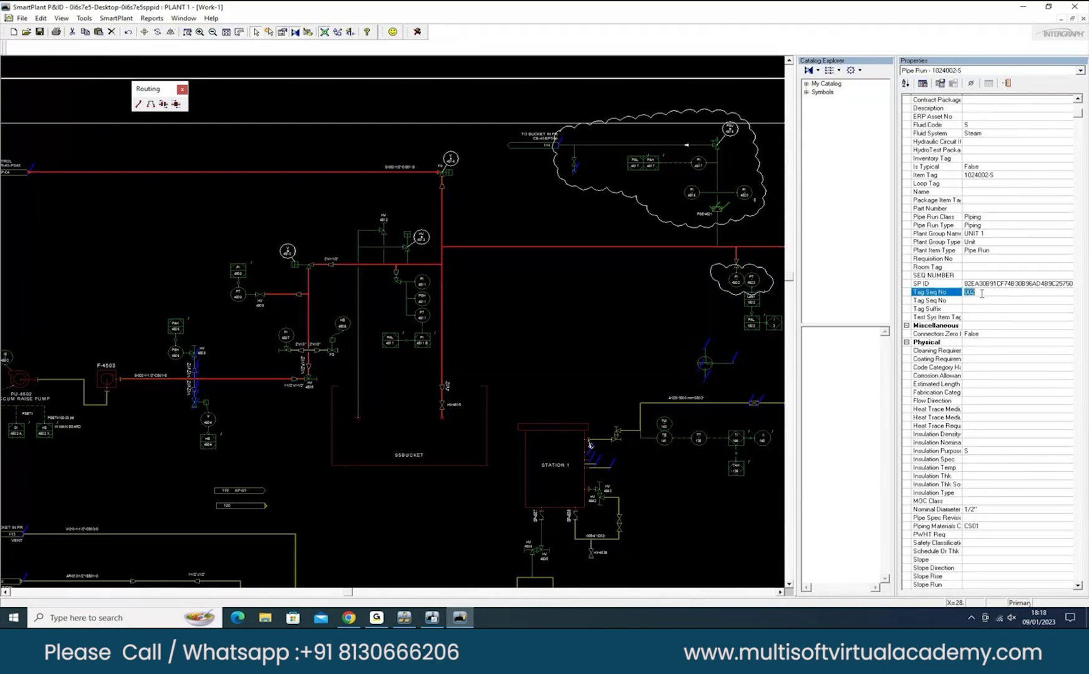
pyautogui.scroll(-5, 990, 264)
pyautogui.scroll(-3, 978, 307)
pyautogui.scroll(-2, 956, 357)
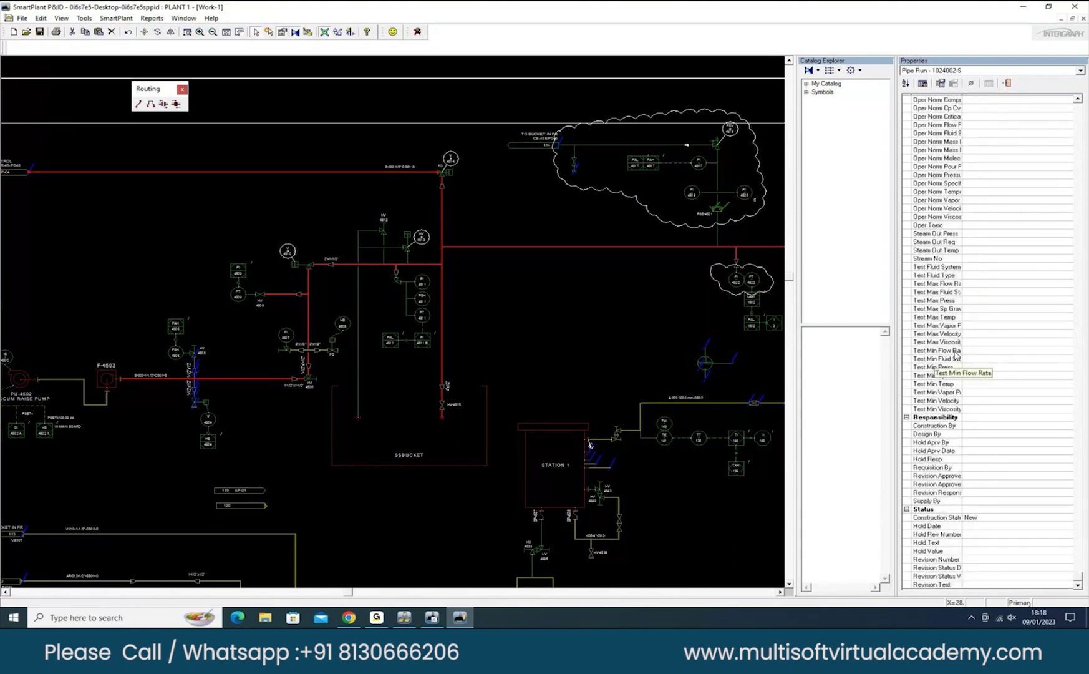
pyautogui.scroll(3, 955, 356)
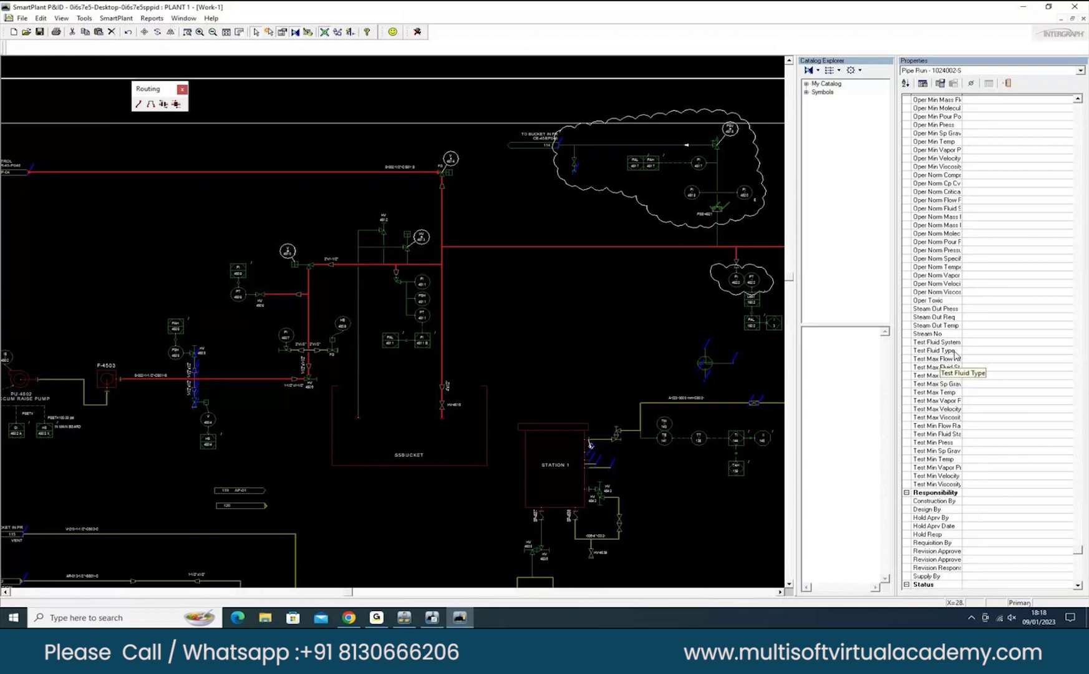
pyautogui.scroll(-3, 954, 355)
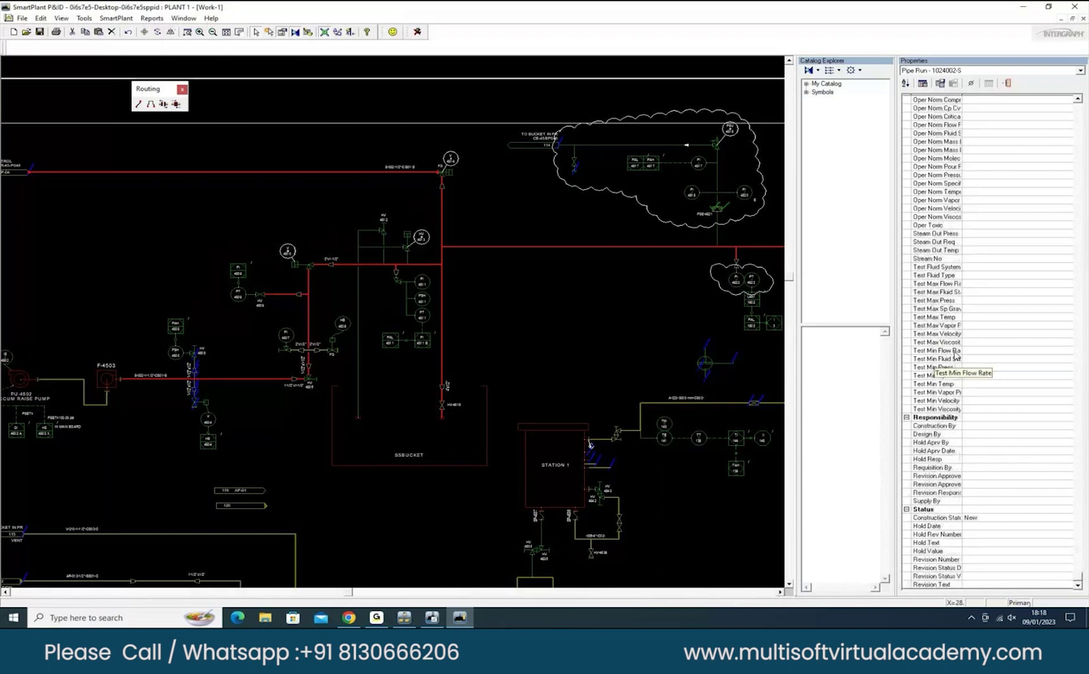
pyautogui.scroll(10, 954, 355)
# - Review the Unit template's attributes and UNIT 1, then collapse the Hierarchy Templates branch
pyautogui.click(405, 617)
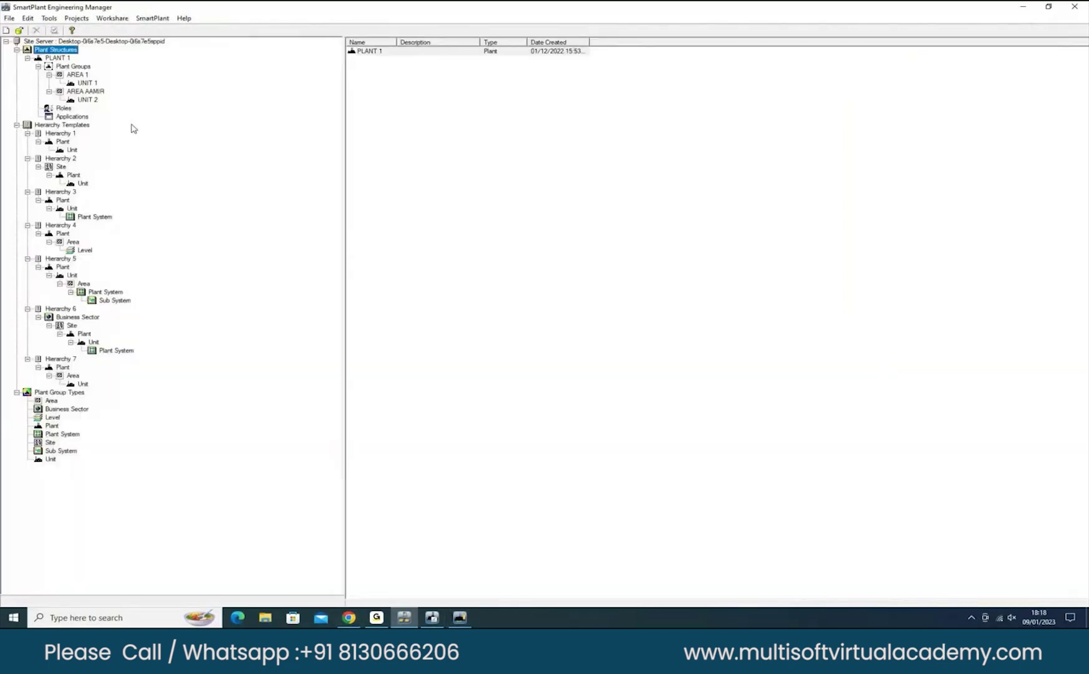
pyautogui.click(83, 384)
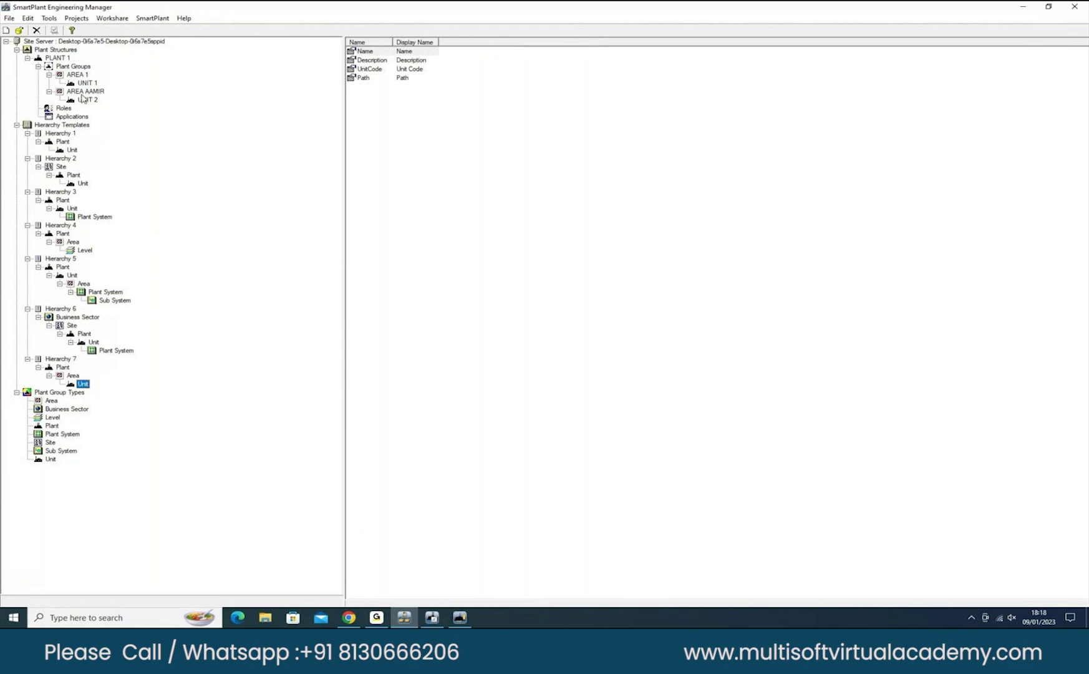
pyautogui.click(85, 83)
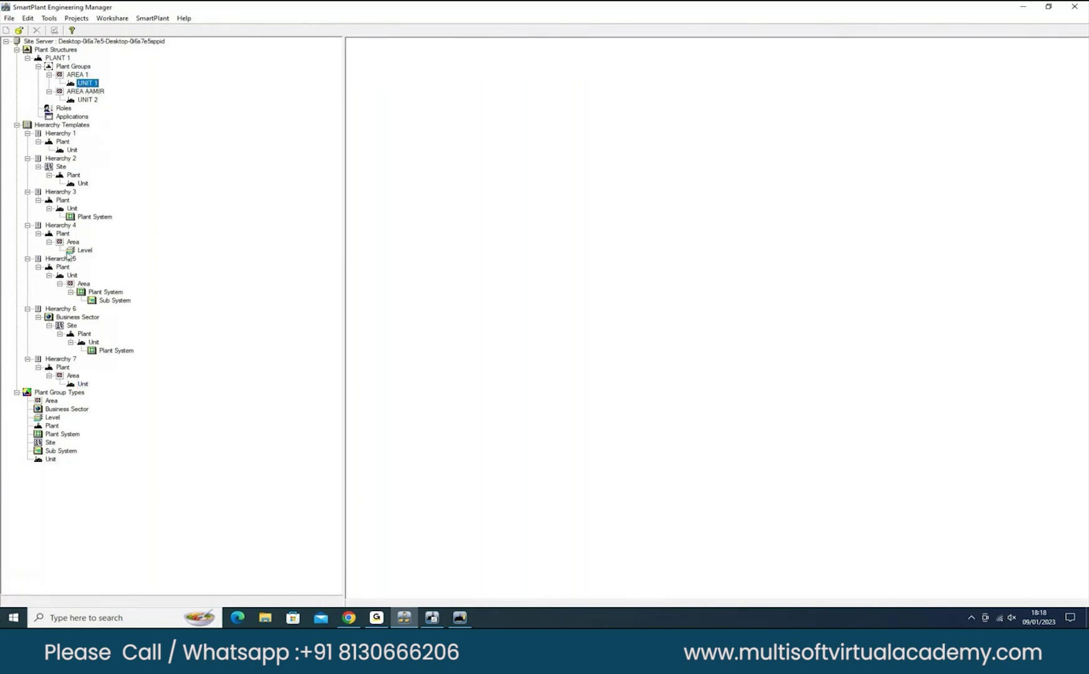
pyautogui.click(28, 133)
pyautogui.click(16, 124)
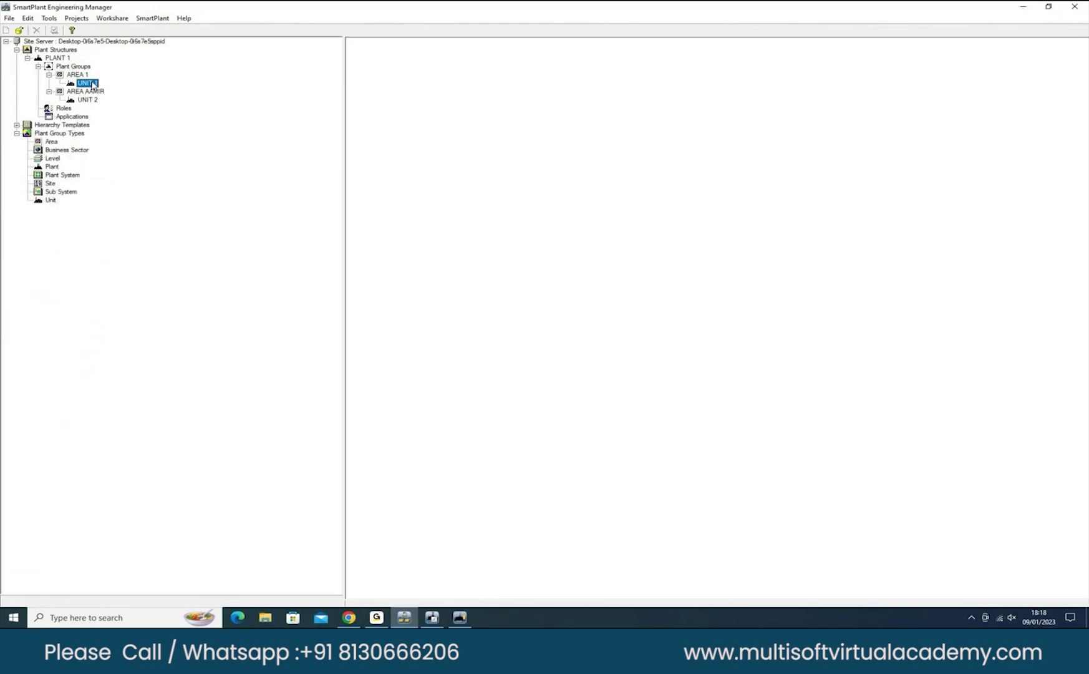
# - Check UNIT 1's unit code 1024 in its properties, then return to the P&ID drawing
pyautogui.doubleClick(93, 83)
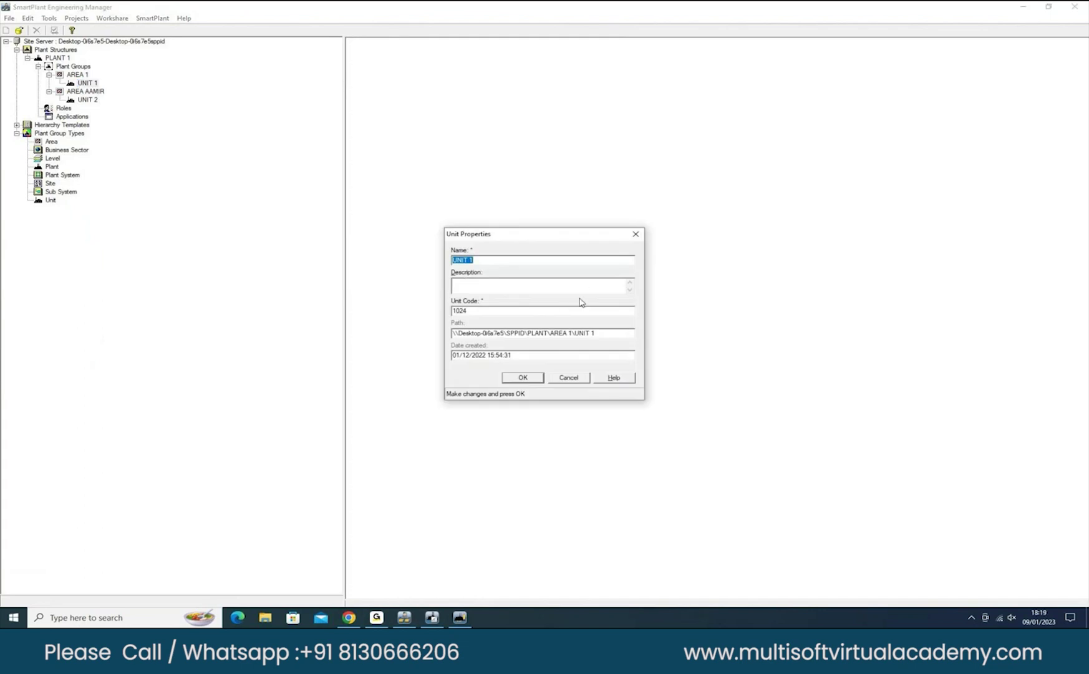
pyautogui.click(490, 311)
pyautogui.press('Return')
pyautogui.click(457, 620)
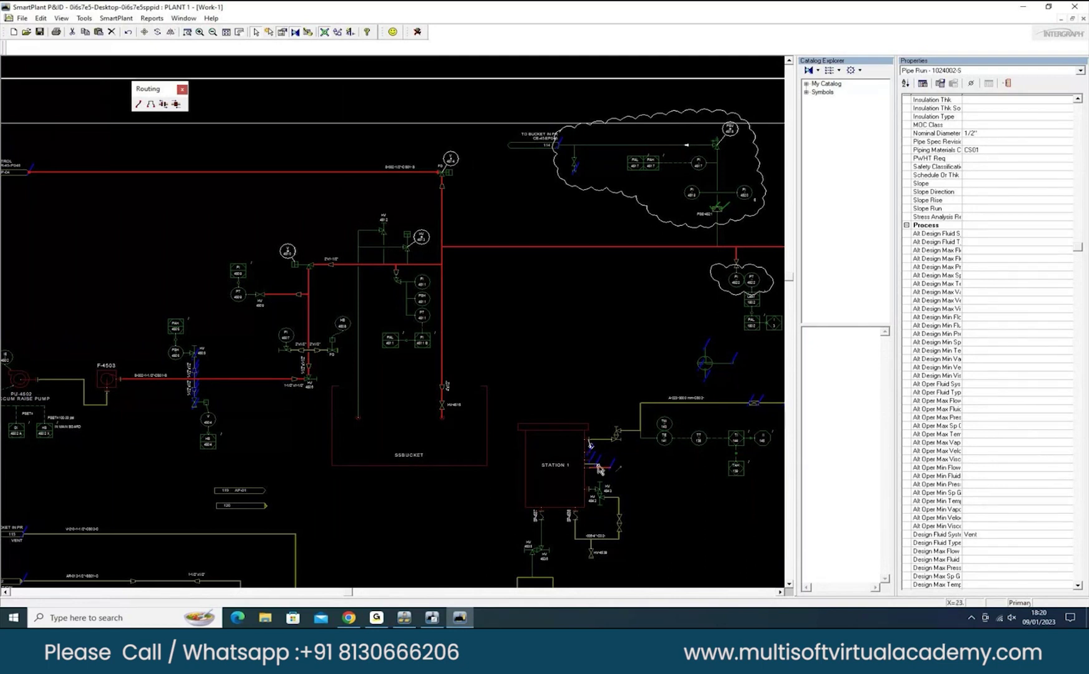
# - Select the Station 1 equipment to view its properties
pyautogui.click(600, 448)
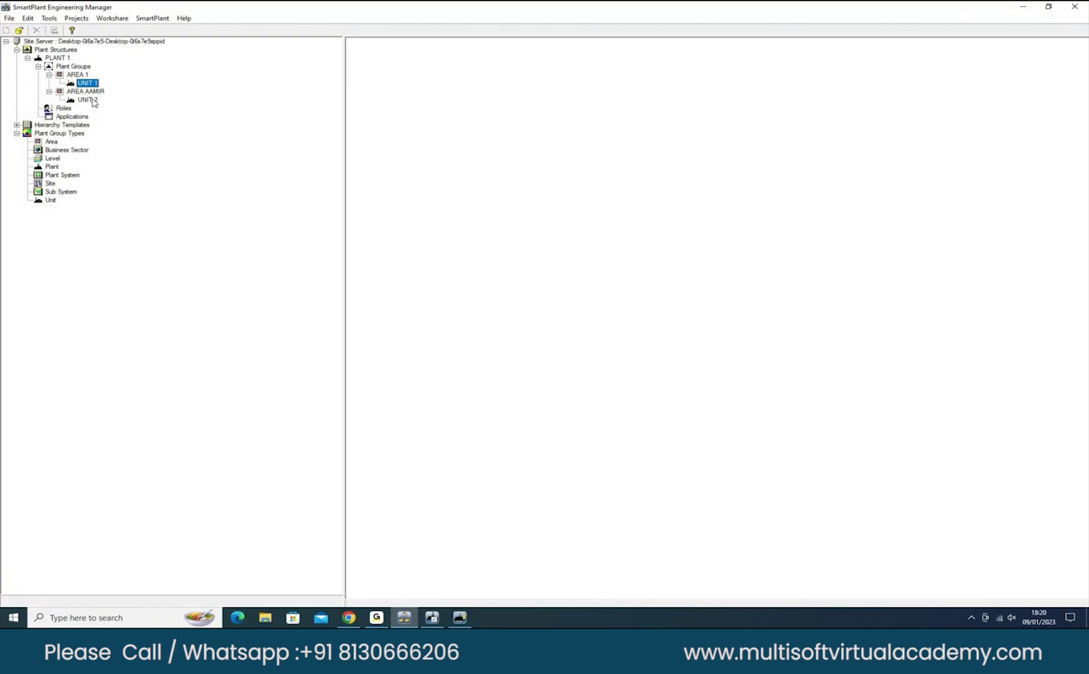
# - Open UNIT 2's properties under AREA AAMIR and enter unit code 1025
pyautogui.rightClick(93, 99)
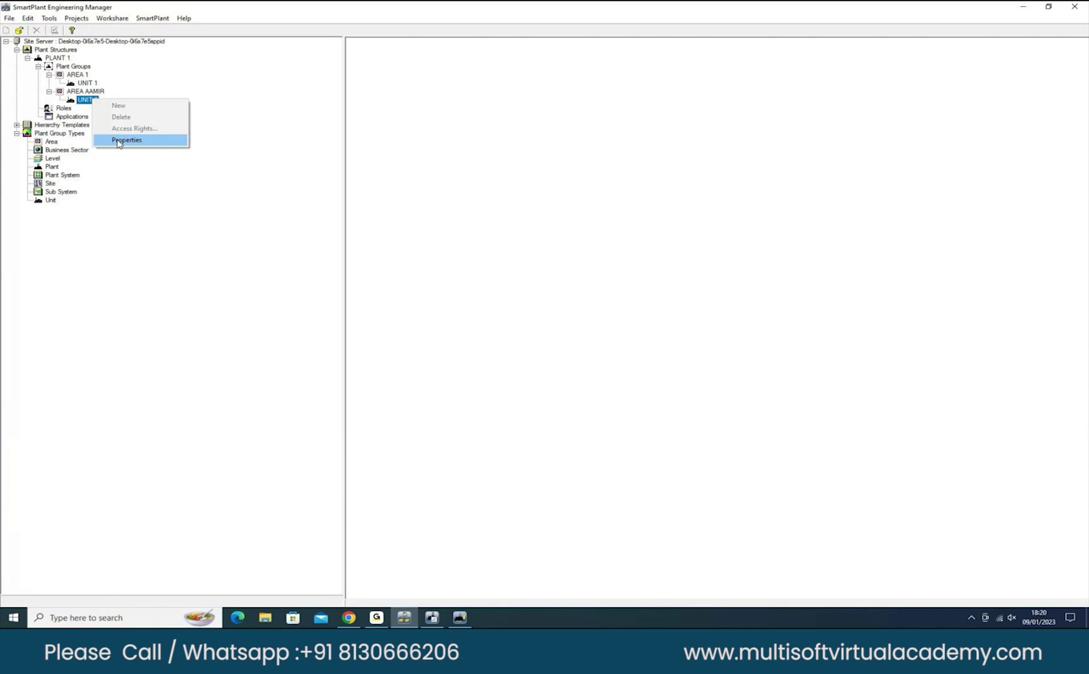
pyautogui.click(119, 142)
pyautogui.click(483, 313)
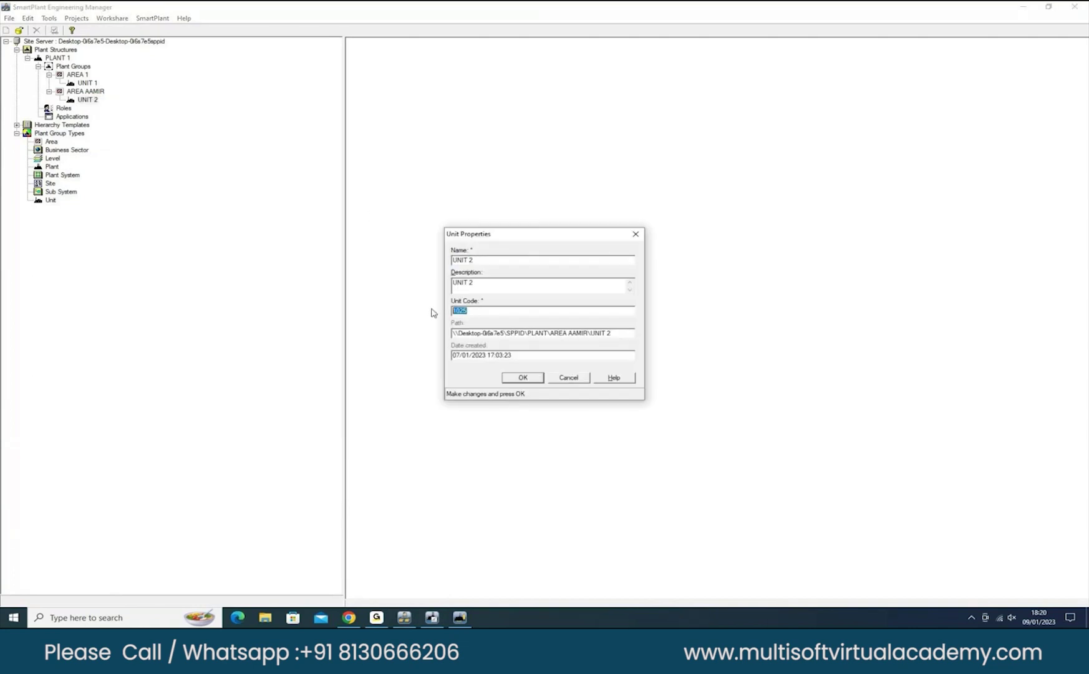
pyautogui.click(477, 309)
# - Cancel Unit Properties and the open prompt, fit the Work-1 sheet, and select pipe run 1024002-S
pyautogui.click(585, 385)
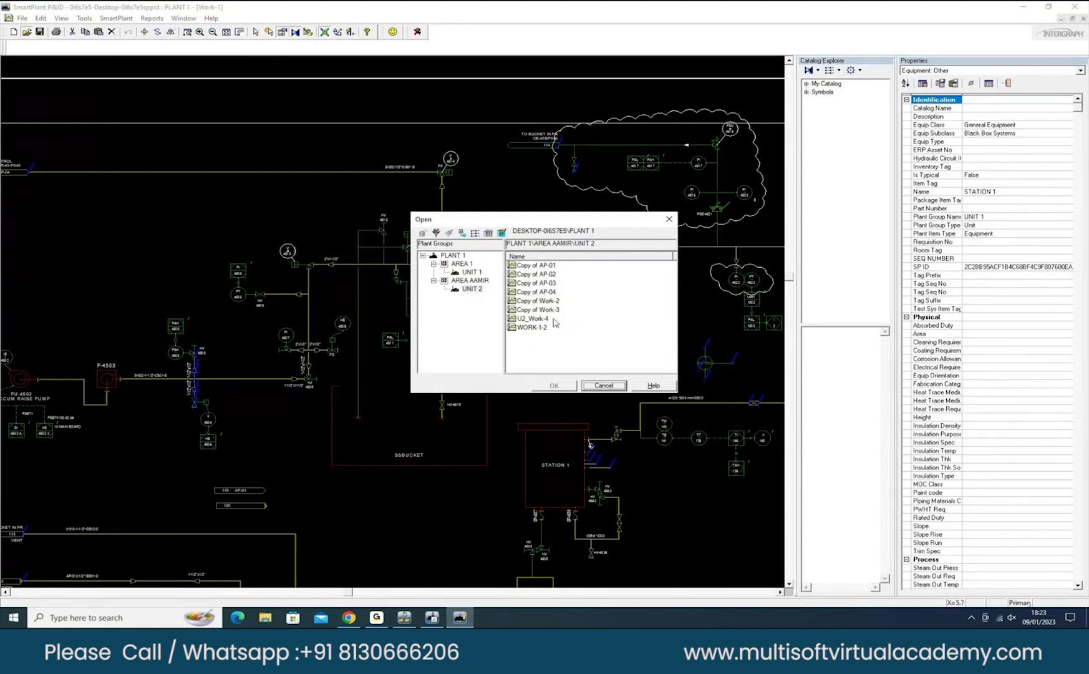
pyautogui.press('Escape')
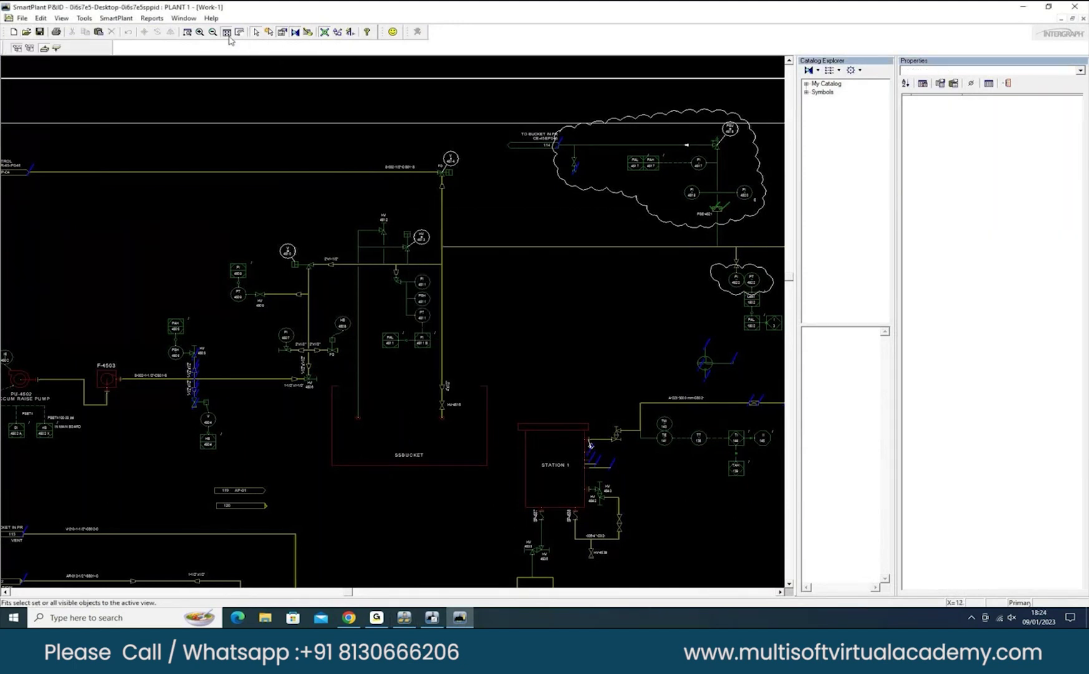
pyautogui.click(227, 35)
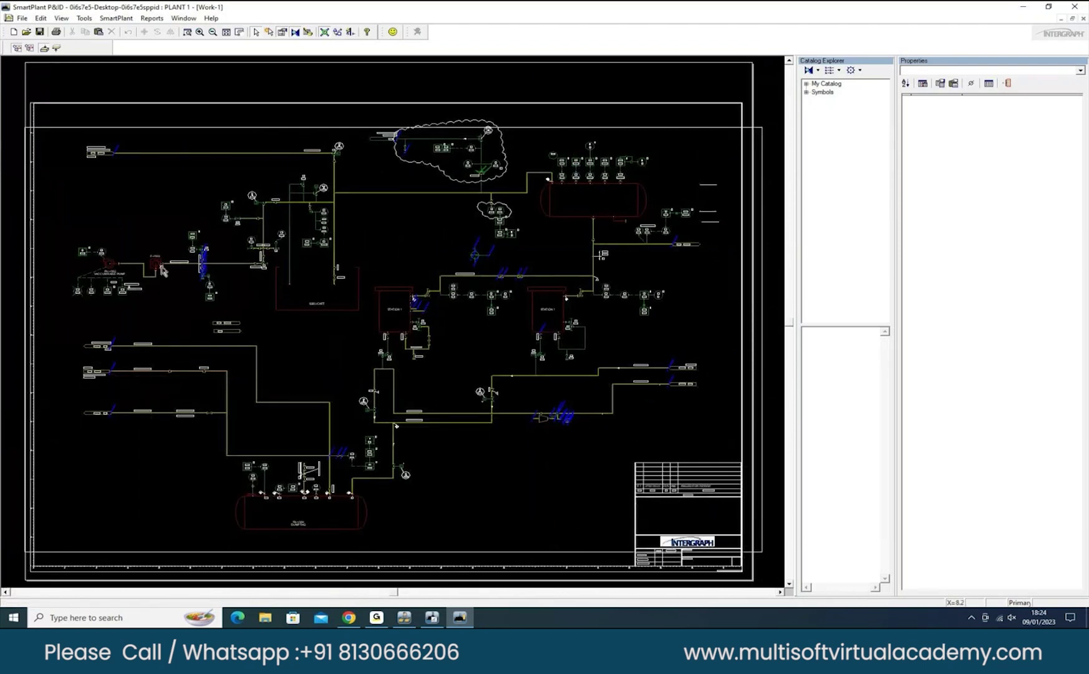
pyautogui.scroll(2, 304, 274)
pyautogui.scroll(-3, 317, 267)
pyautogui.click(294, 169)
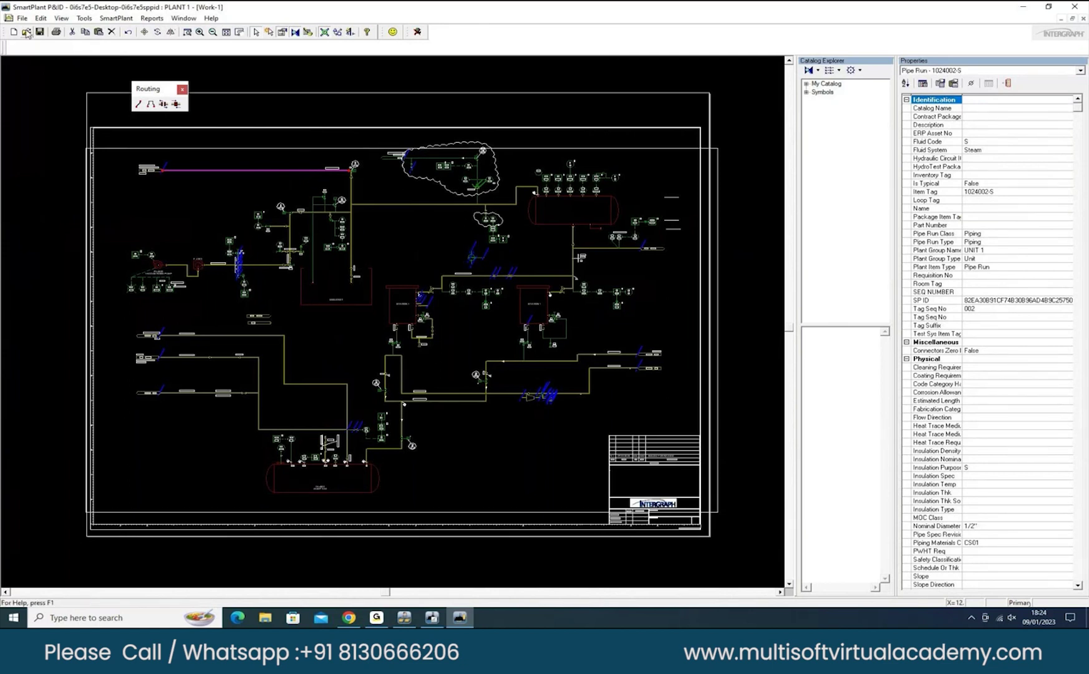
pyautogui.click(27, 33)
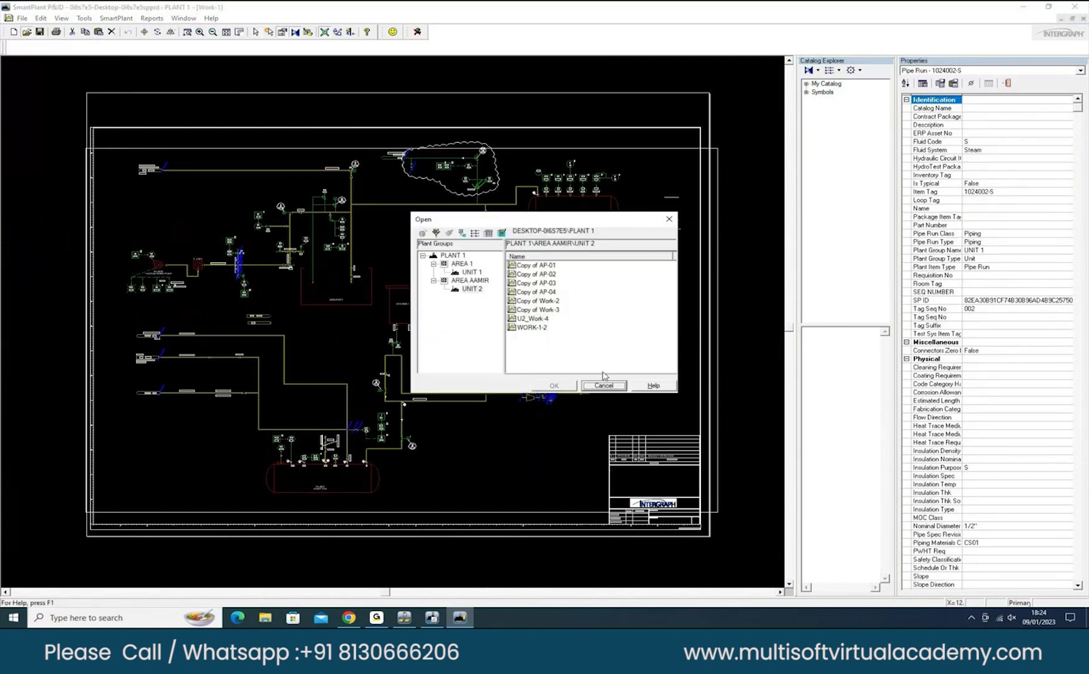
pyautogui.click(603, 385)
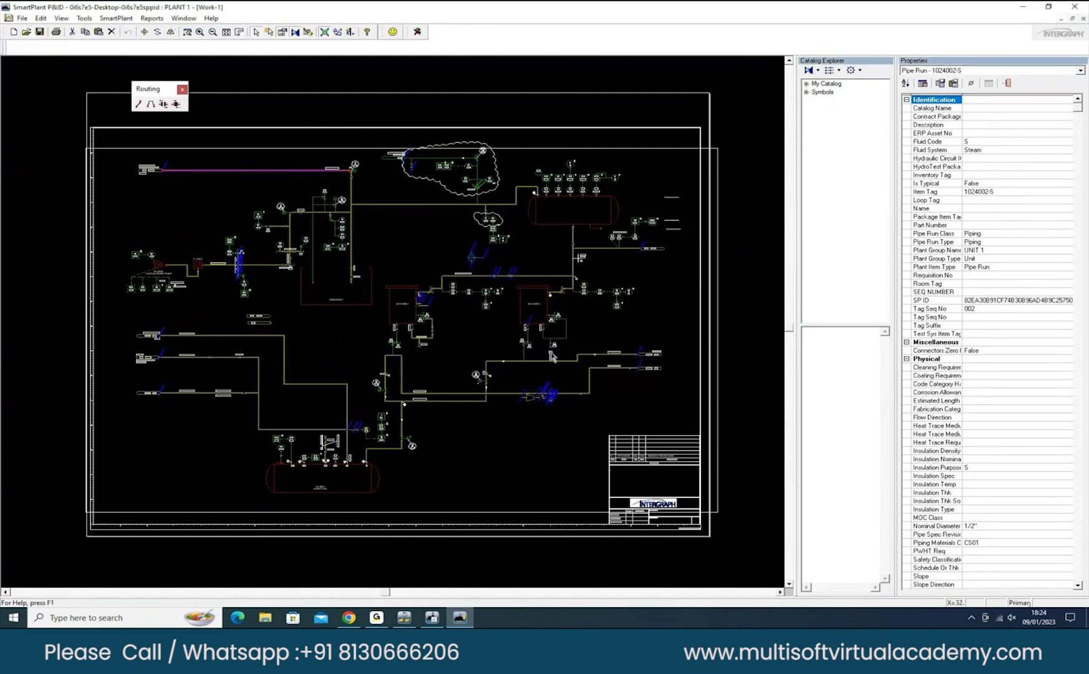
pyautogui.click(184, 18)
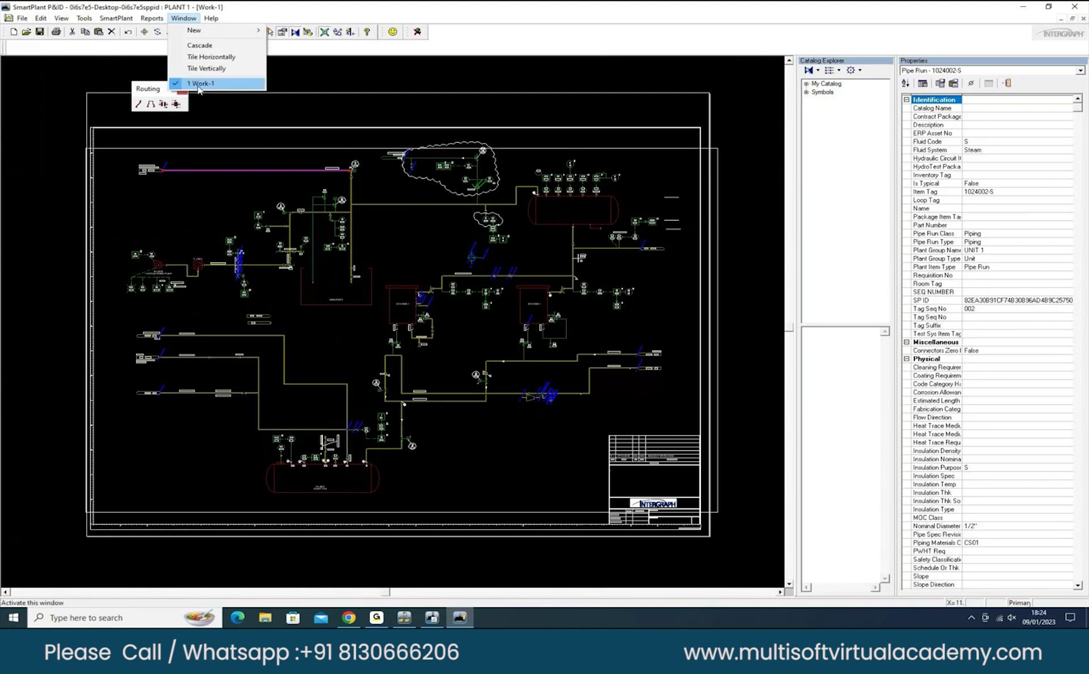
pyautogui.click(198, 84)
pyautogui.click(25, 32)
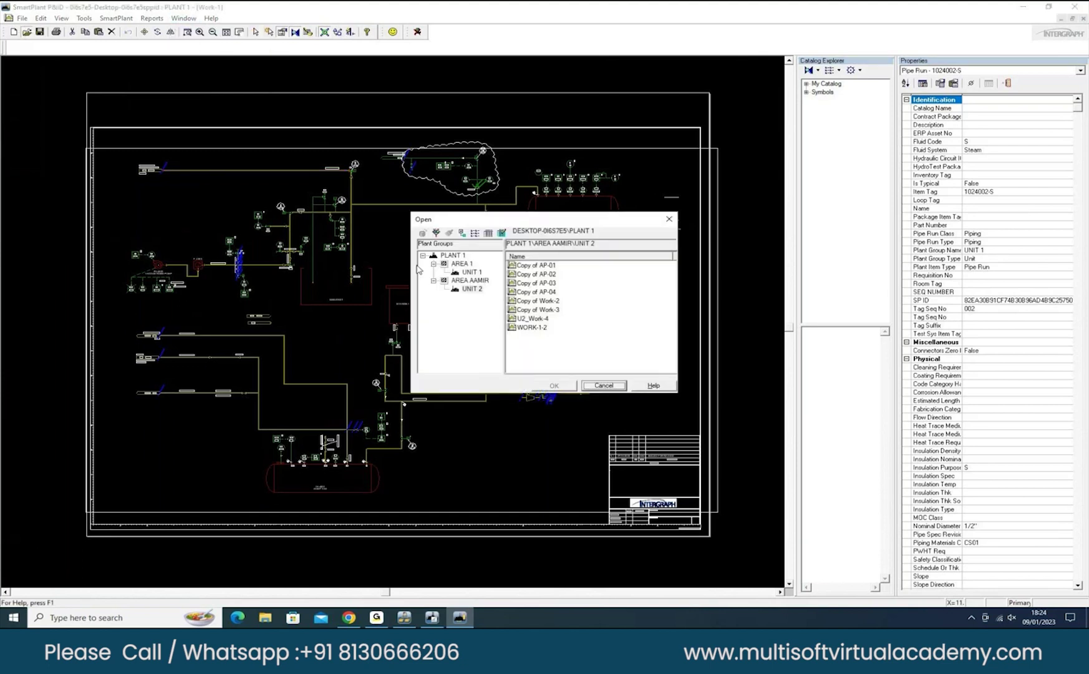
pyautogui.click(553, 328)
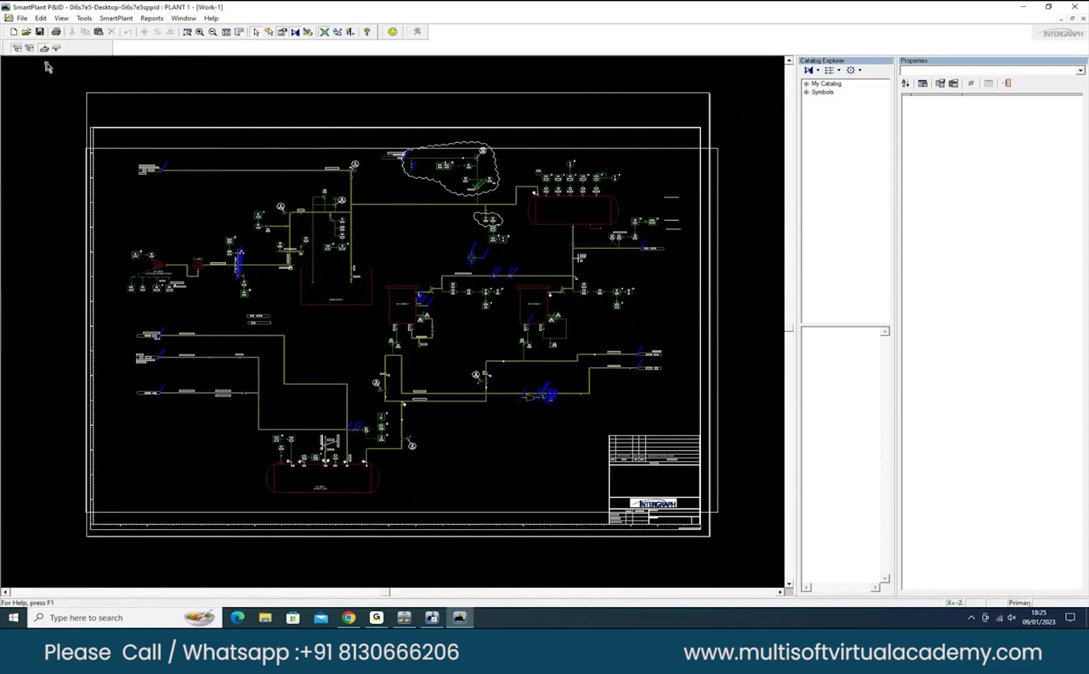
# - Open Copy of AP-01, fit the sheet, and check pipe run 1025244's item tag
pyautogui.click(26, 32)
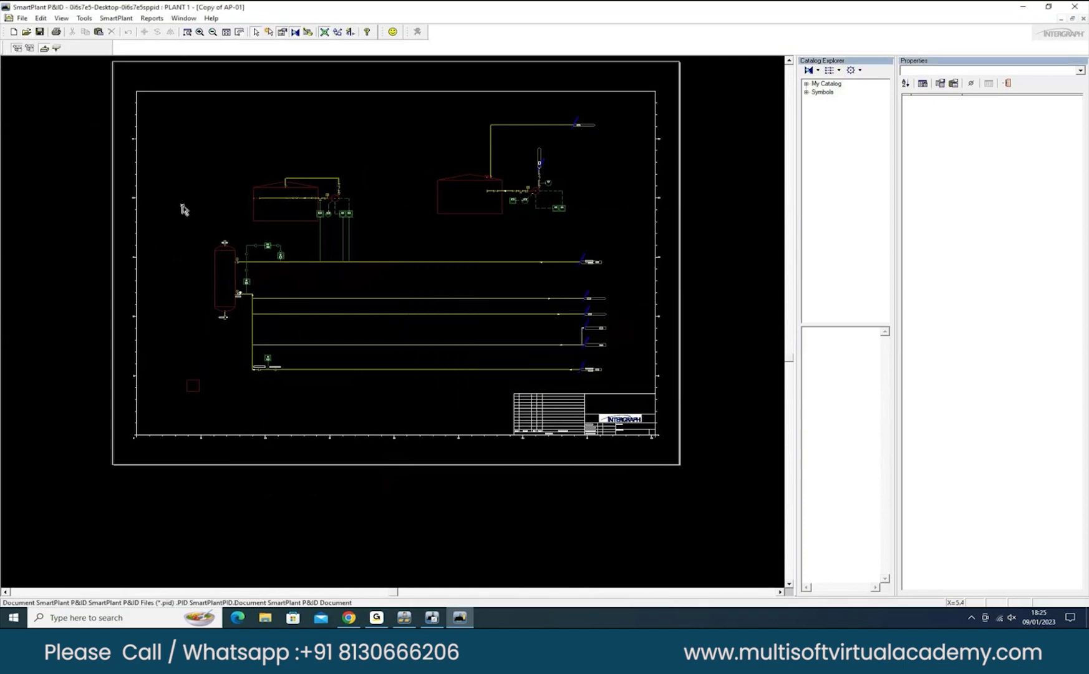
pyautogui.click(226, 32)
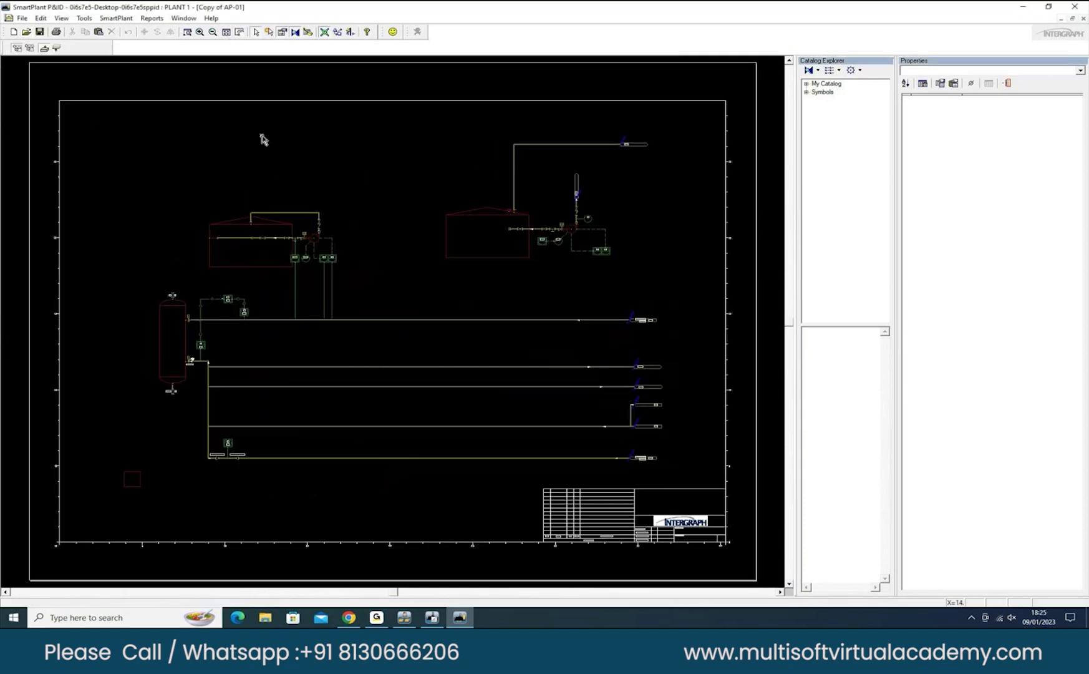
pyautogui.click(415, 320)
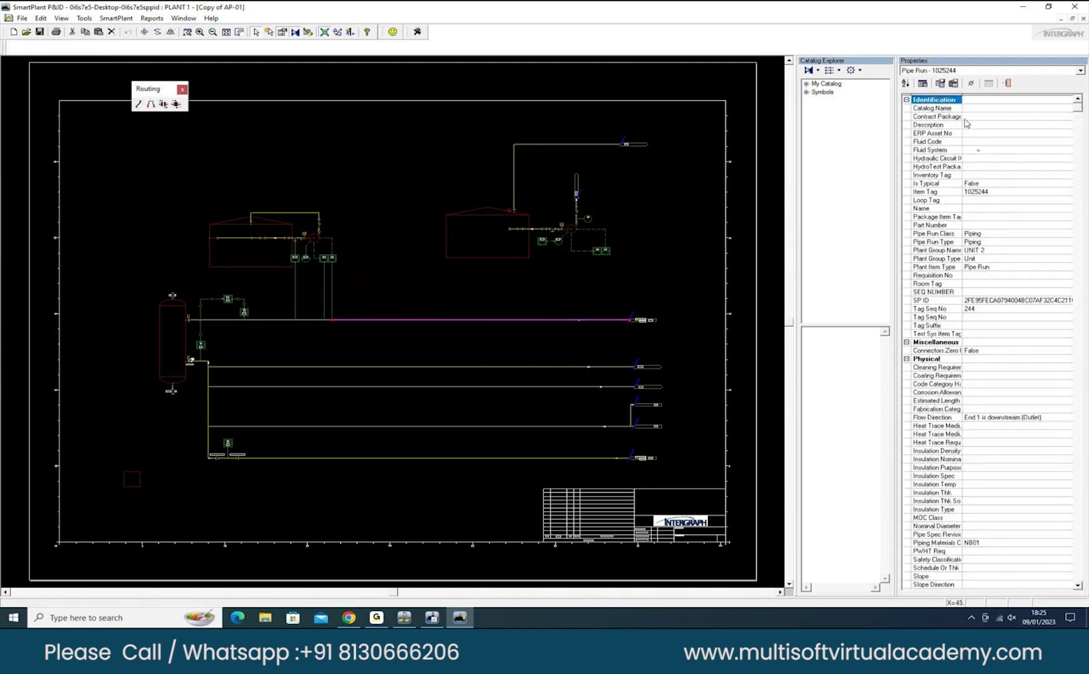
pyautogui.click(1003, 192)
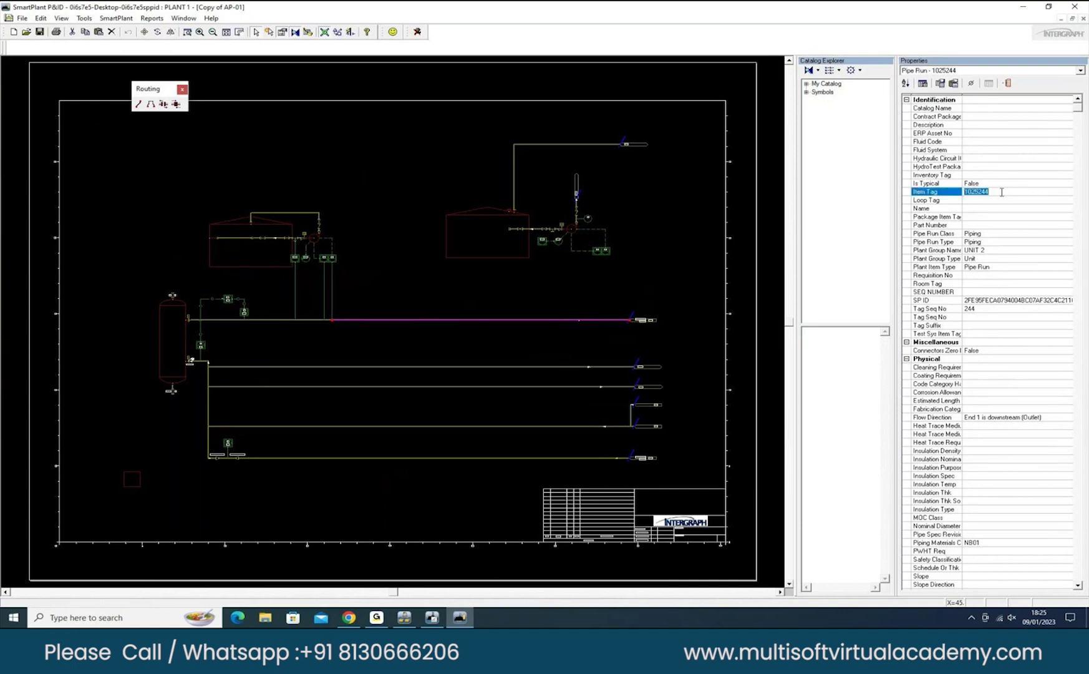
pyautogui.click(982, 192)
pyautogui.press('Return')
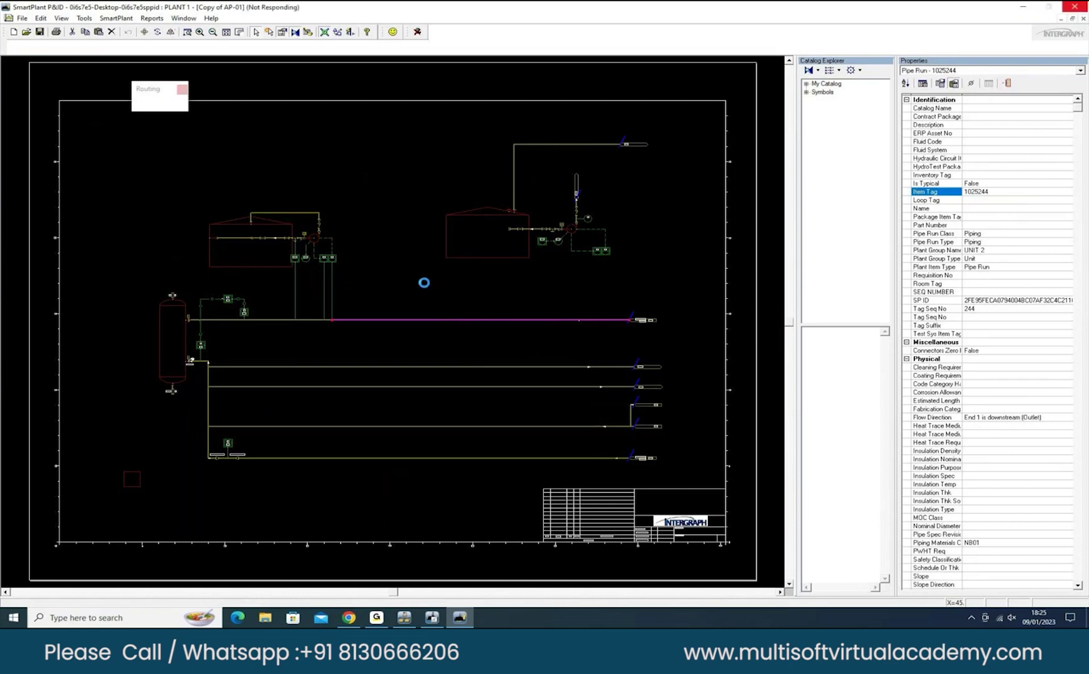
pyautogui.click(487, 256)
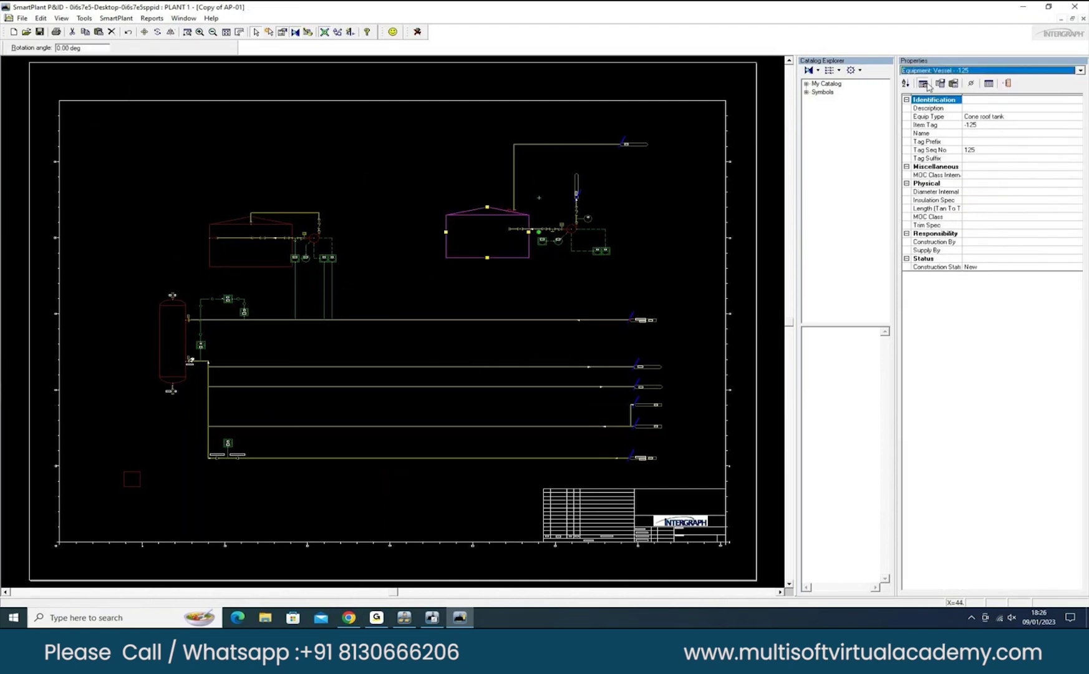
# - Give the cone roof tank tag prefix A so it reads A-125
pyautogui.click(990, 157)
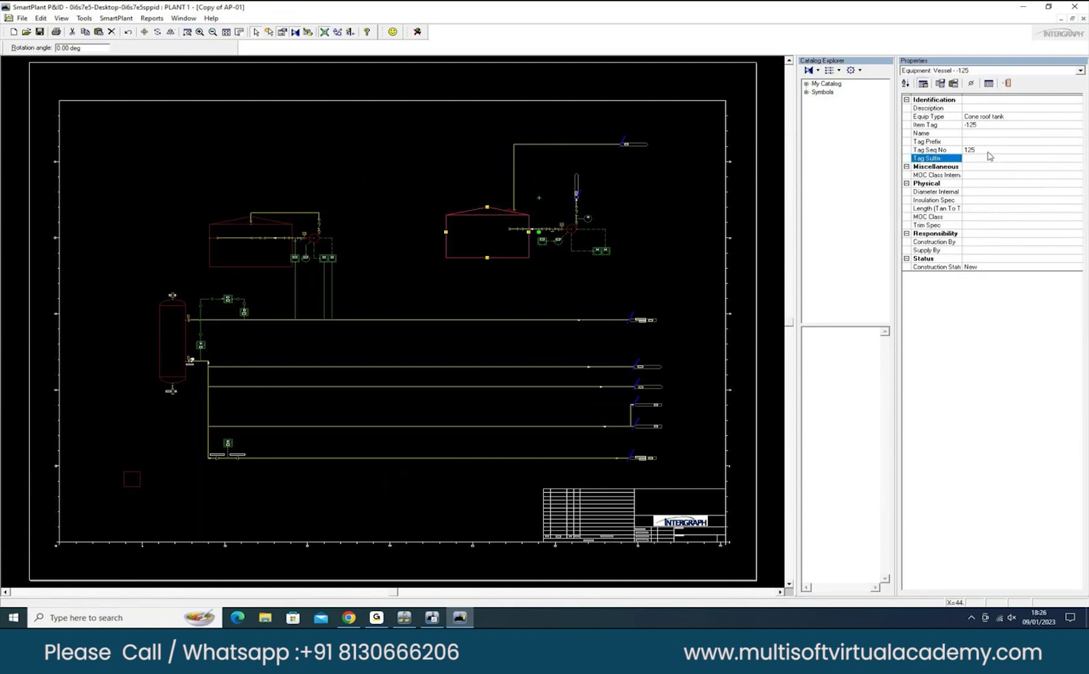
pyautogui.click(981, 159)
pyautogui.click(167, 139)
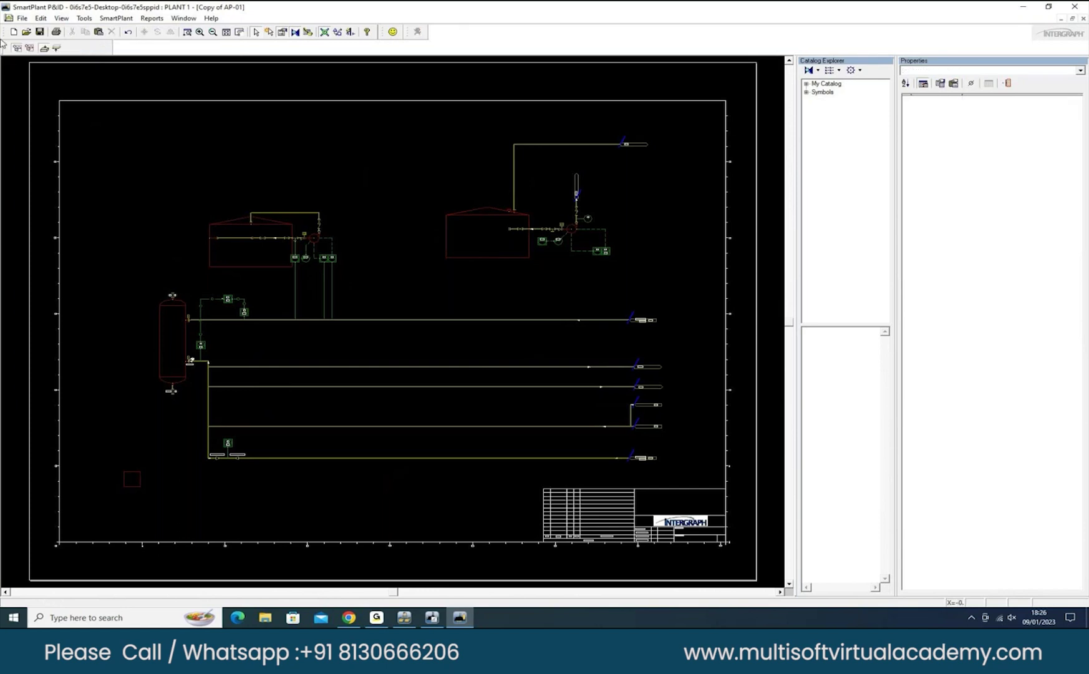
pyautogui.hotkey('ctrl', 'o')
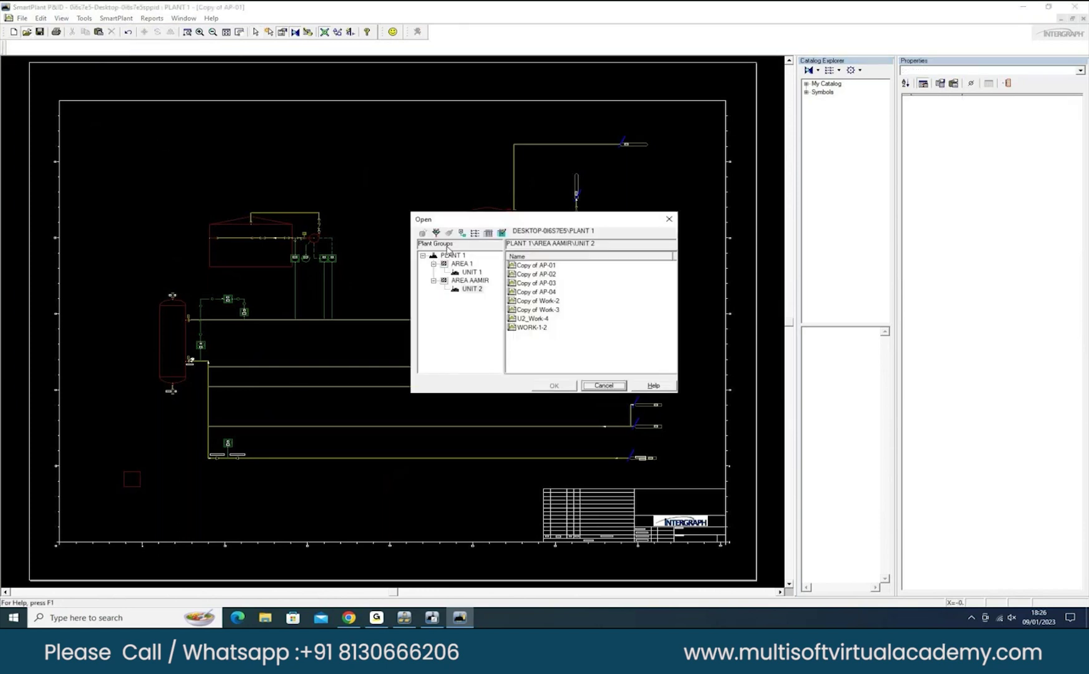
pyautogui.press('Escape')
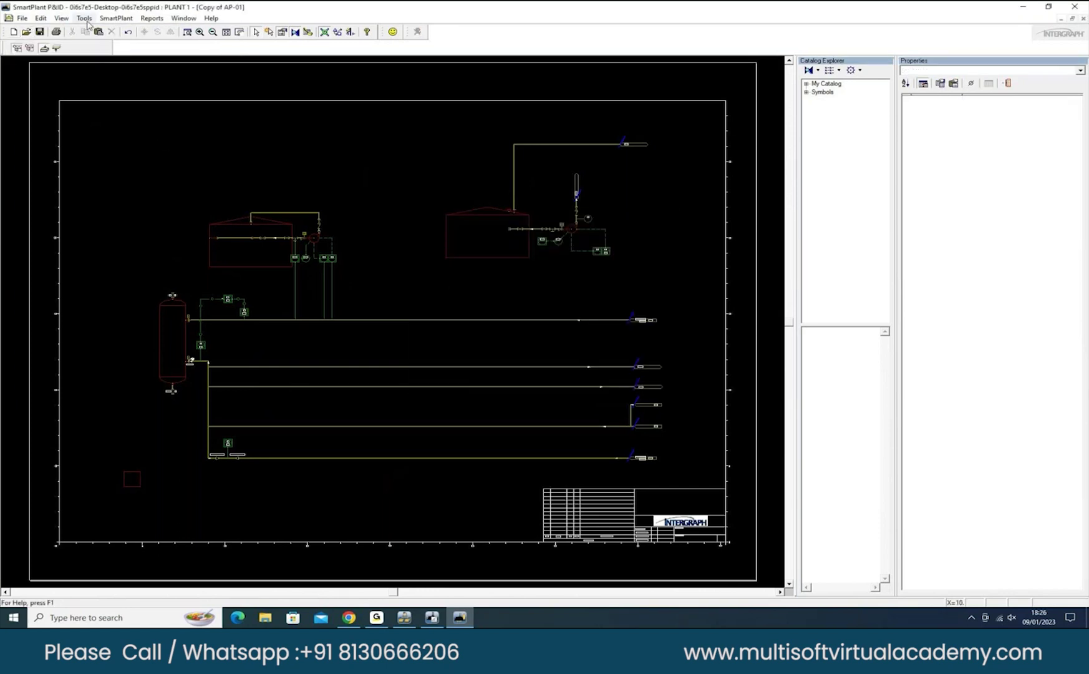
# - Bring the Work-1 drawing forward and check the Item Tag of a pipe run and the horizontal vessel
pyautogui.click(183, 18)
pyautogui.click(194, 49)
pyautogui.click(374, 208)
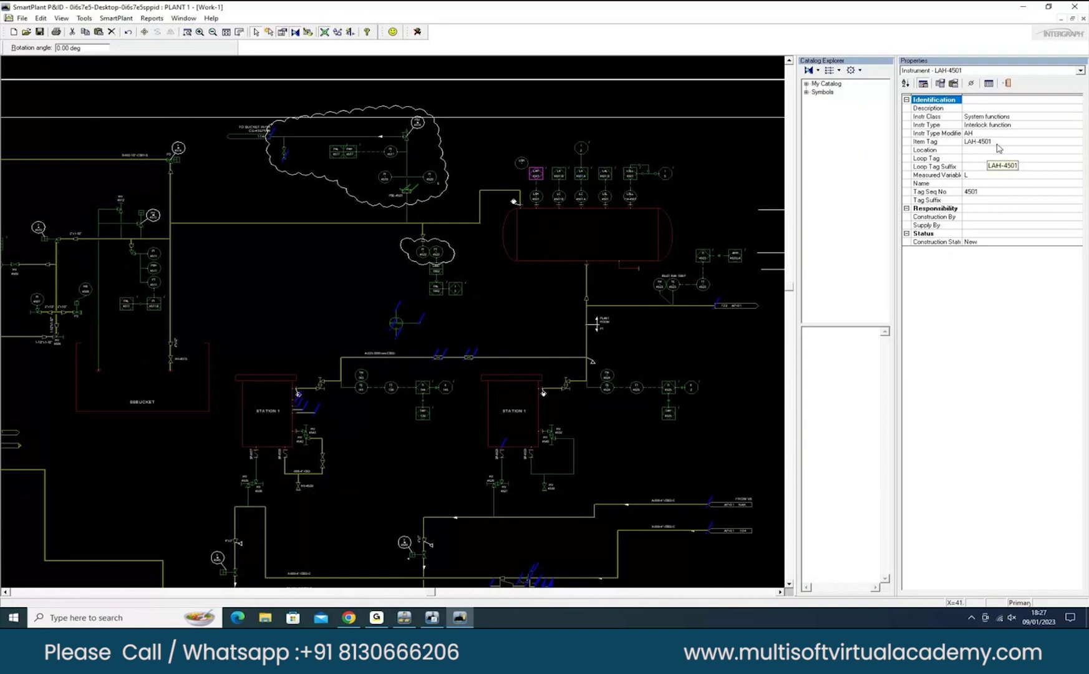
pyautogui.click(1000, 142)
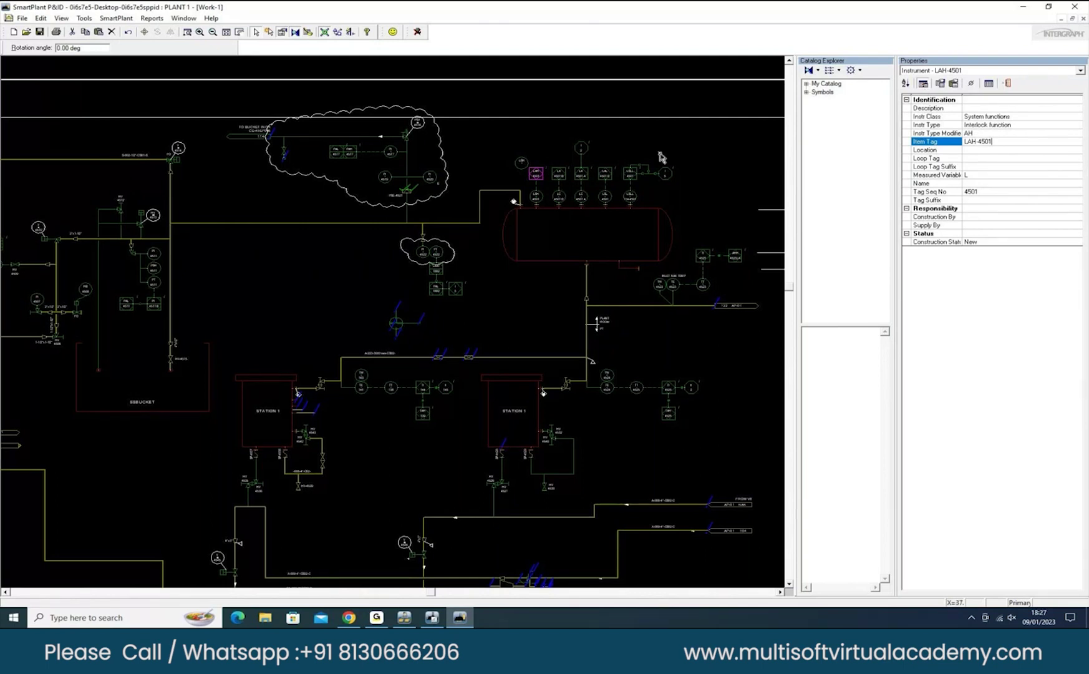
pyautogui.click(666, 209)
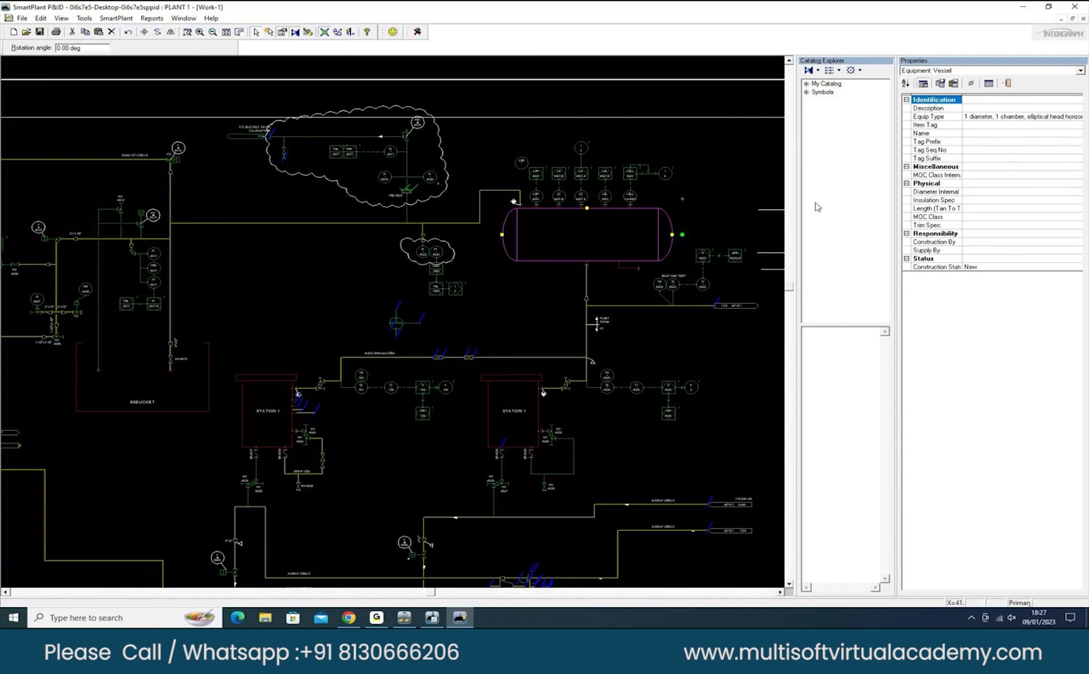
# - Give the horizontal vessel Tag Seq No 100 (tag S-100A) and return to Engineering Manager
pyautogui.click(981, 150)
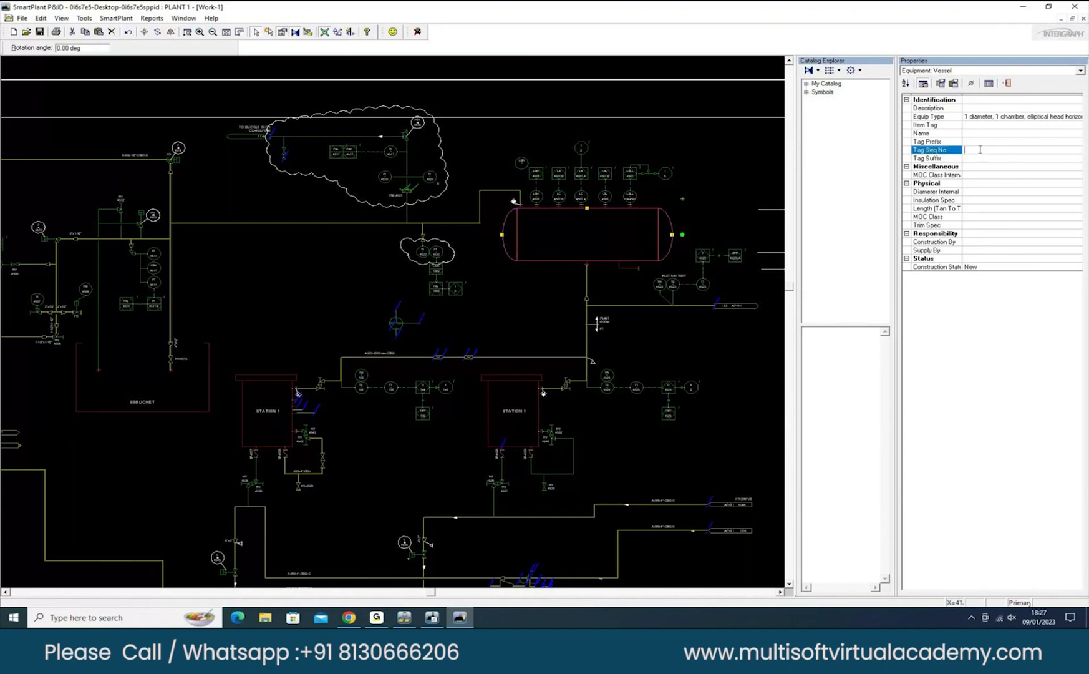
pyautogui.write('100')
pyautogui.press('Return')
pyautogui.write('A')
pyautogui.click(978, 166)
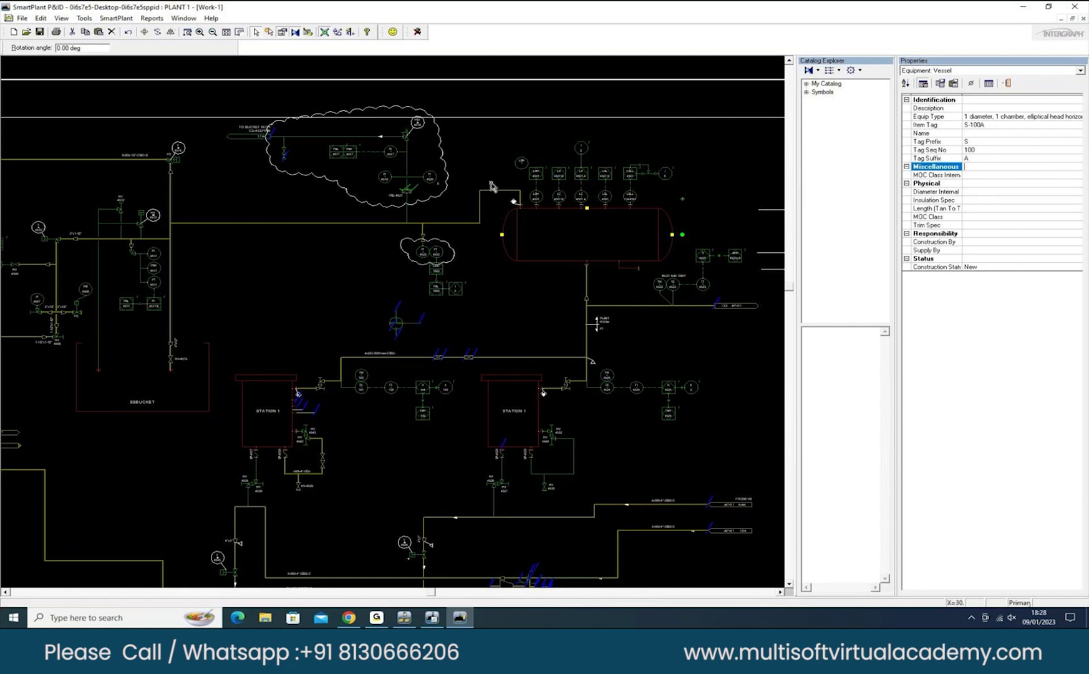
pyautogui.moveTo(405, 617)
pyautogui.click(402, 566)
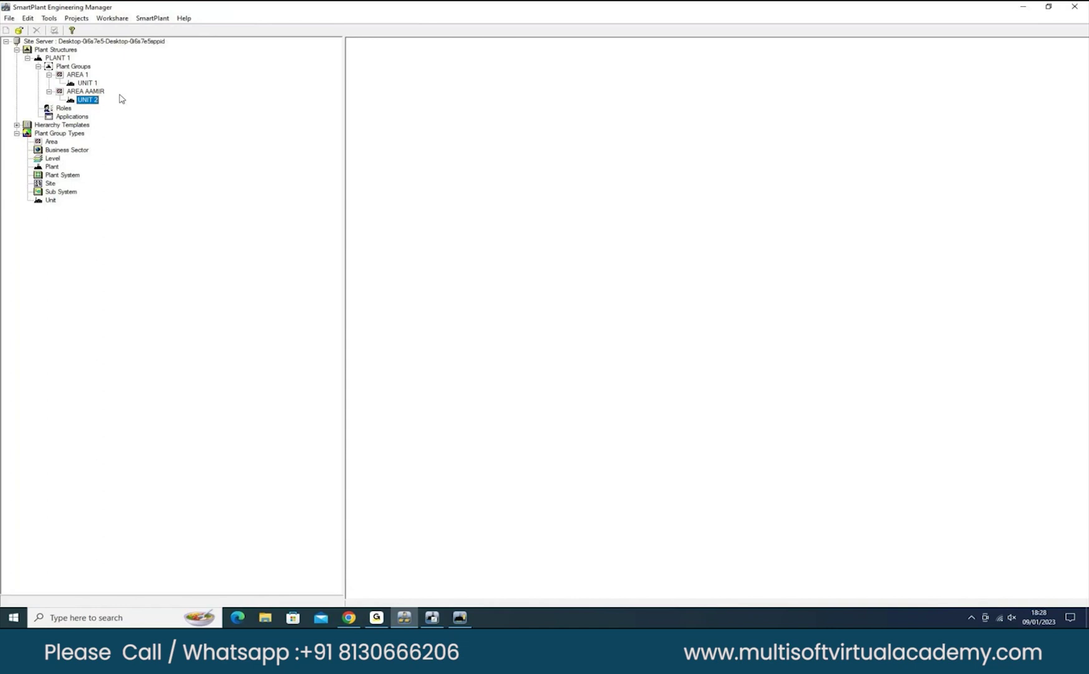
# - Expand Hierarchy Templates to review Hierarchy 1 through 7, then collapse the branch
pyautogui.doubleClick(62, 124)
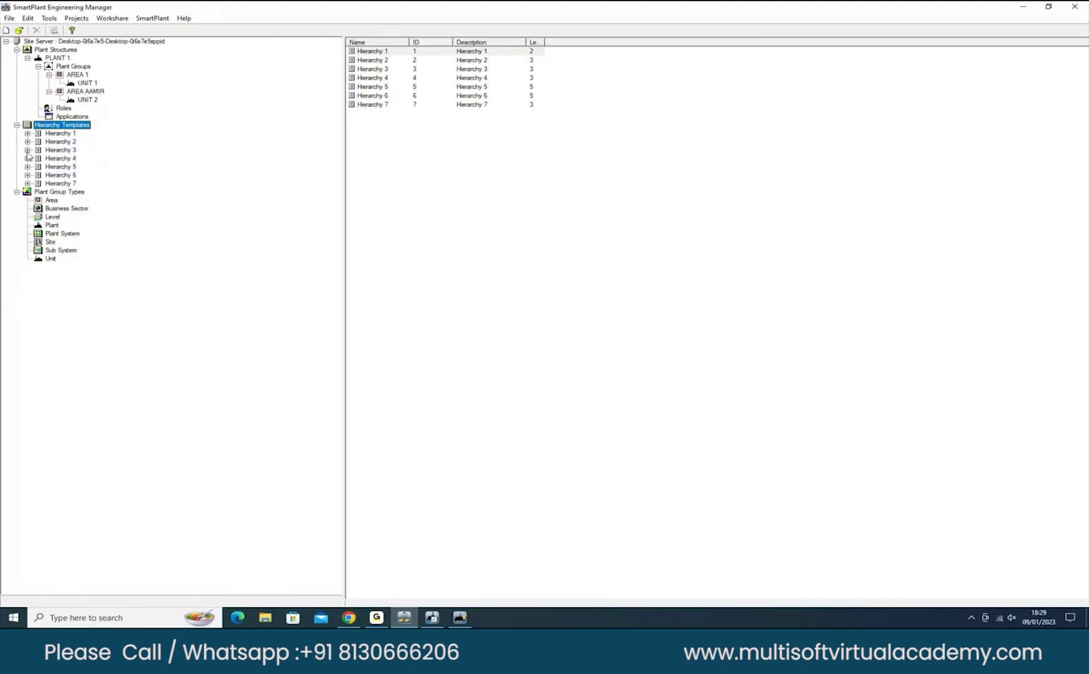
pyautogui.click(16, 125)
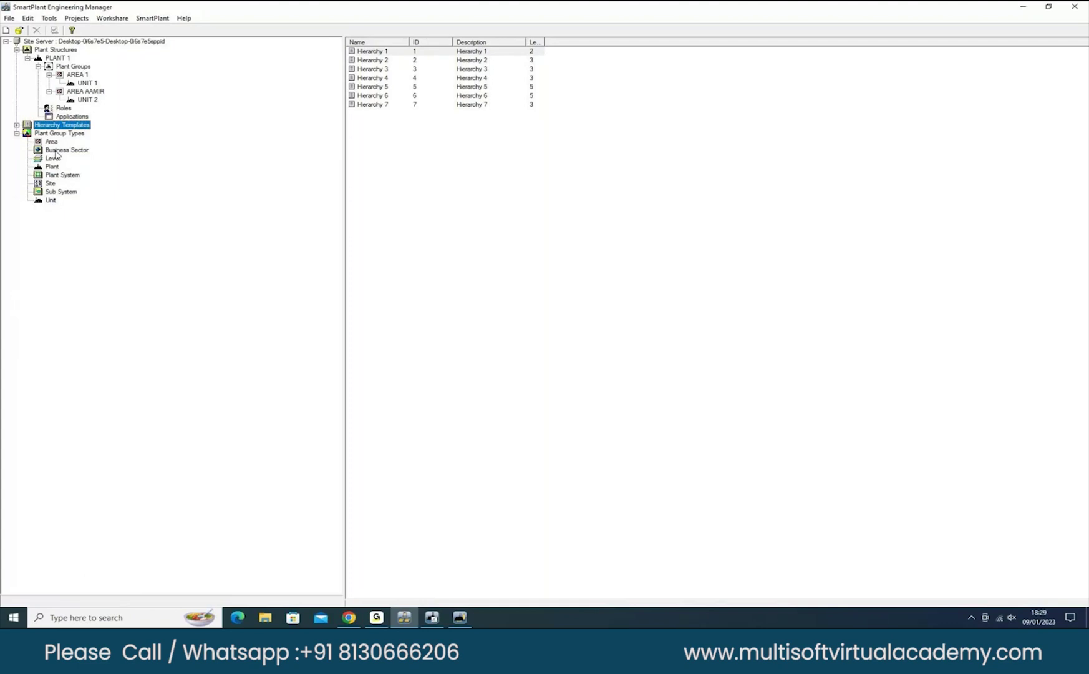
# - Review the Business Sector, Level and Plant group types, then PLANT 1's Administrators role
pyautogui.click(54, 151)
pyautogui.click(52, 158)
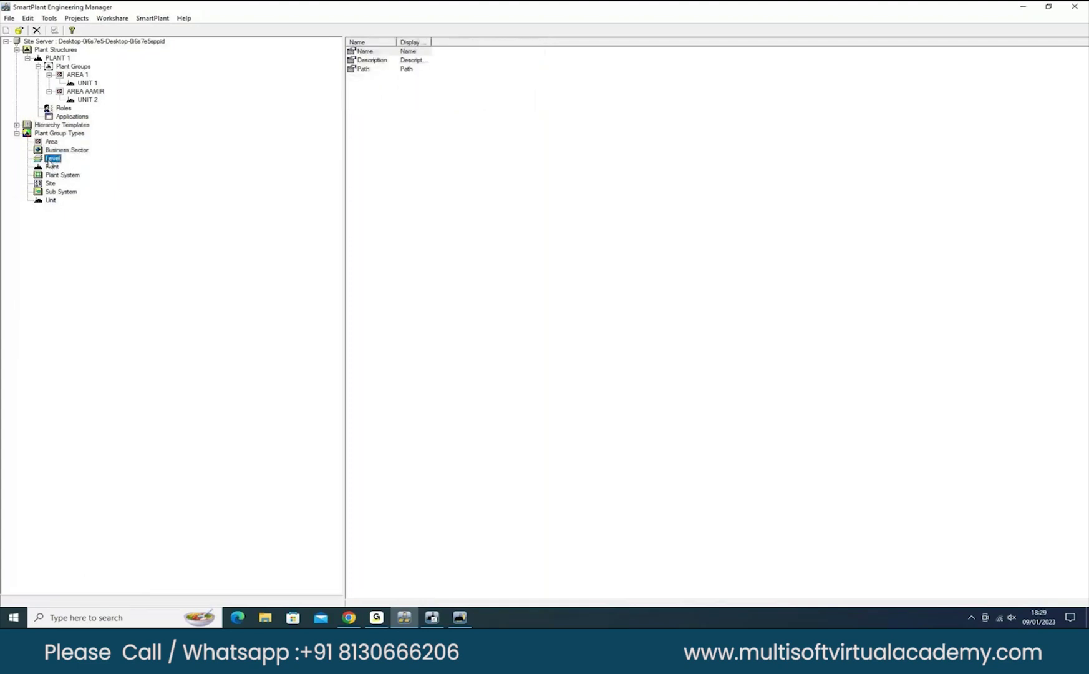
pyautogui.click(51, 167)
pyautogui.click(88, 99)
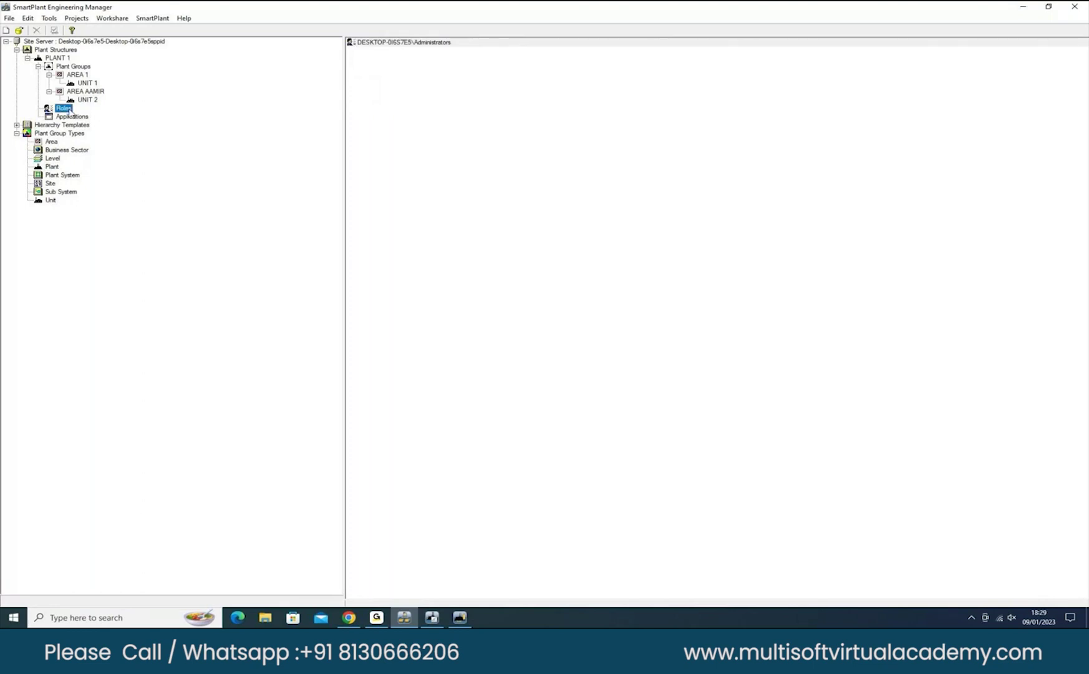